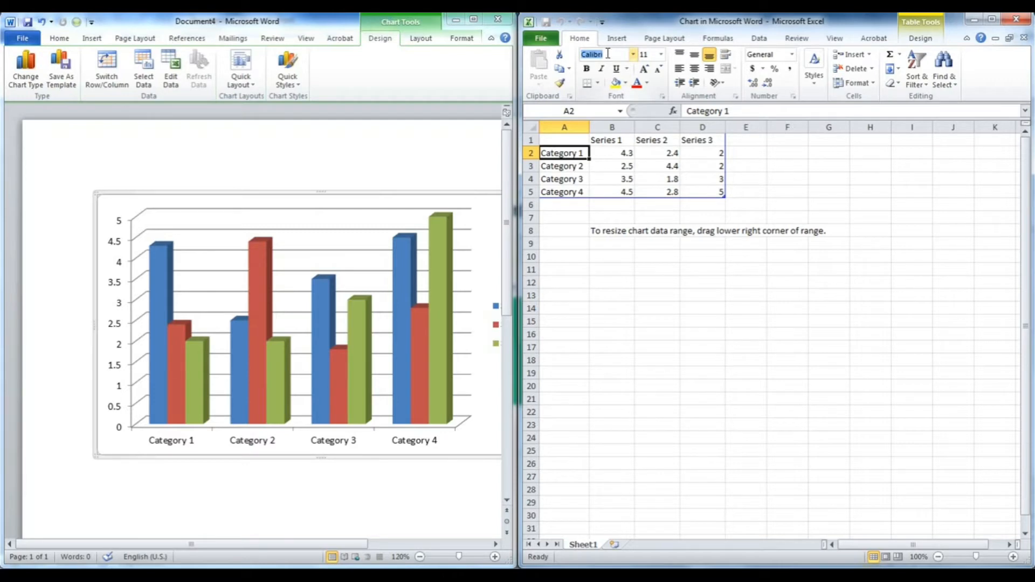
- Set the first category cell's font to Preeti and enter dsfsd in it
type("Preeti")
key("Return")
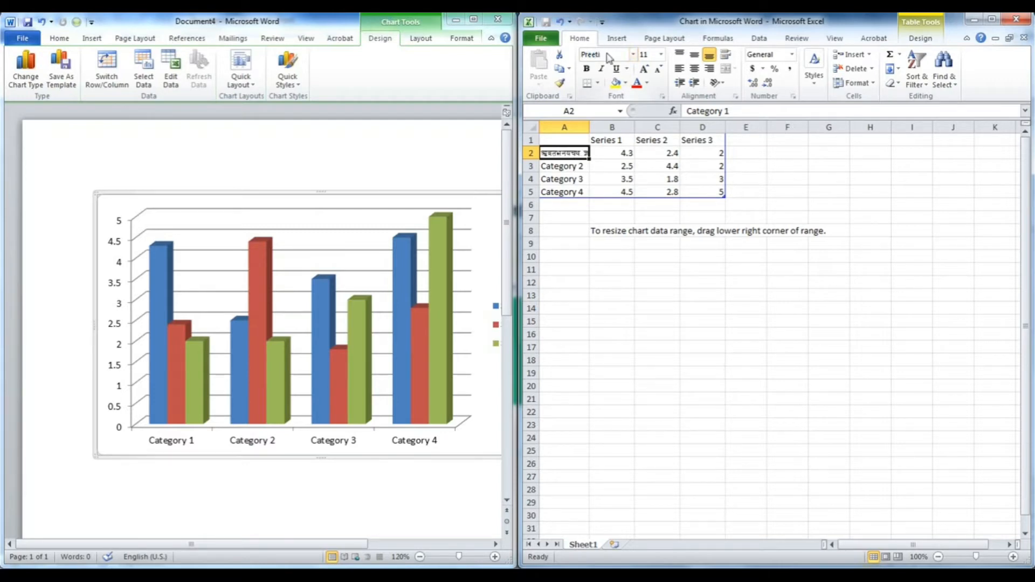
type("dsfsd")
left_click(667, 153)
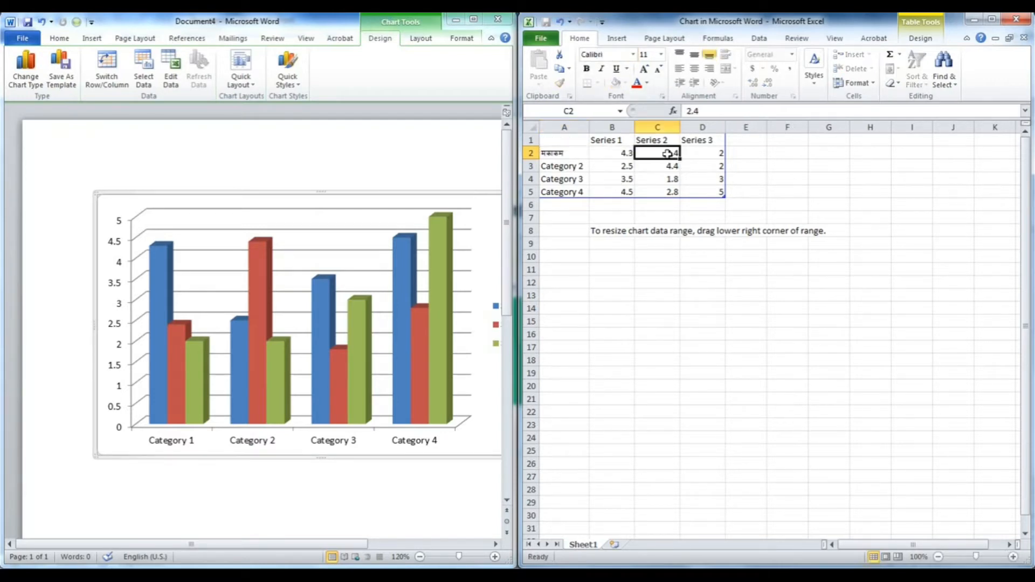
left_click(620, 154)
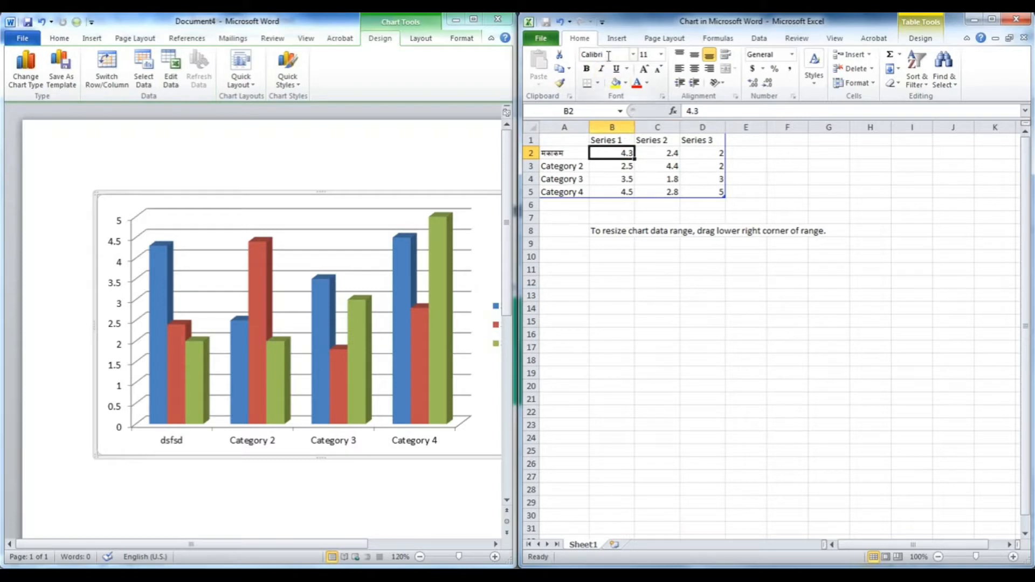
left_click(617, 193)
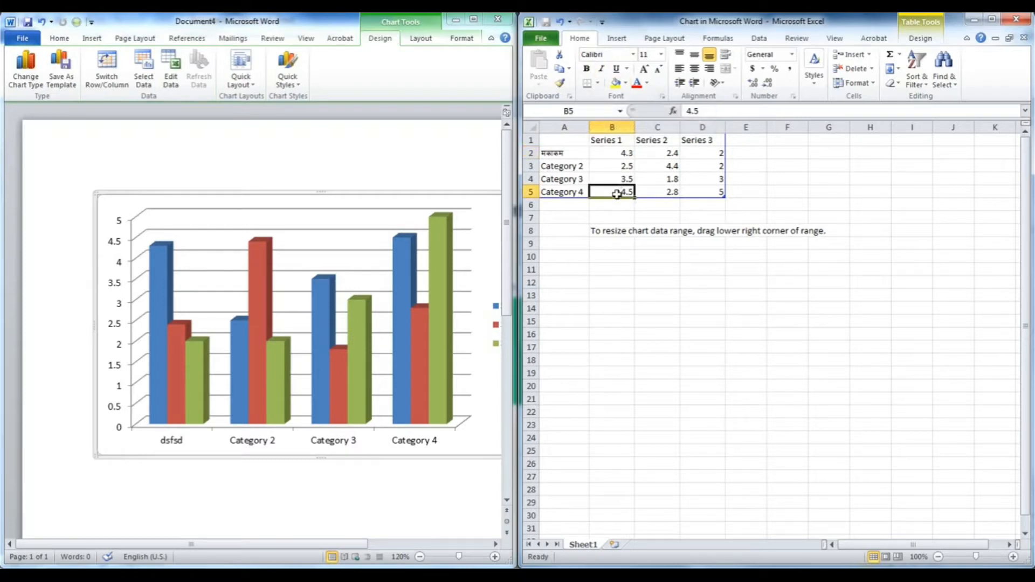
left_click(610, 180)
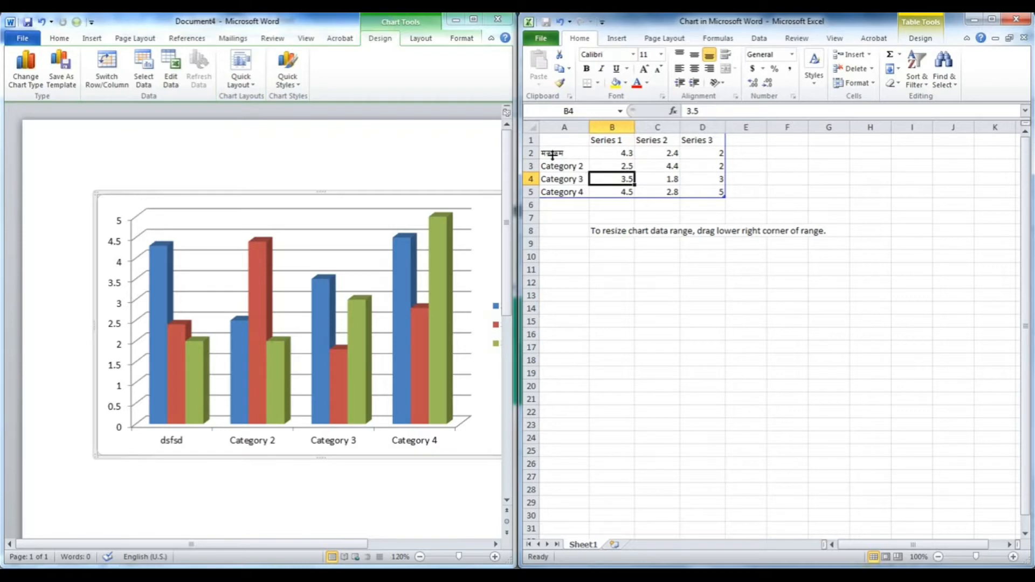
- Select the whole sheet and change its font to FONTASY_HIM
left_click(529, 124)
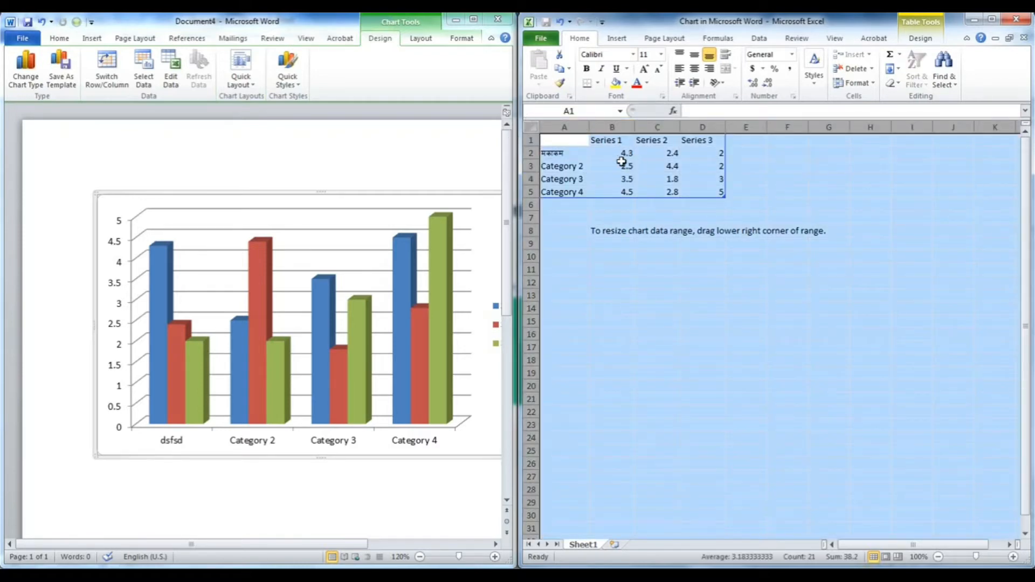
left_click(612, 52)
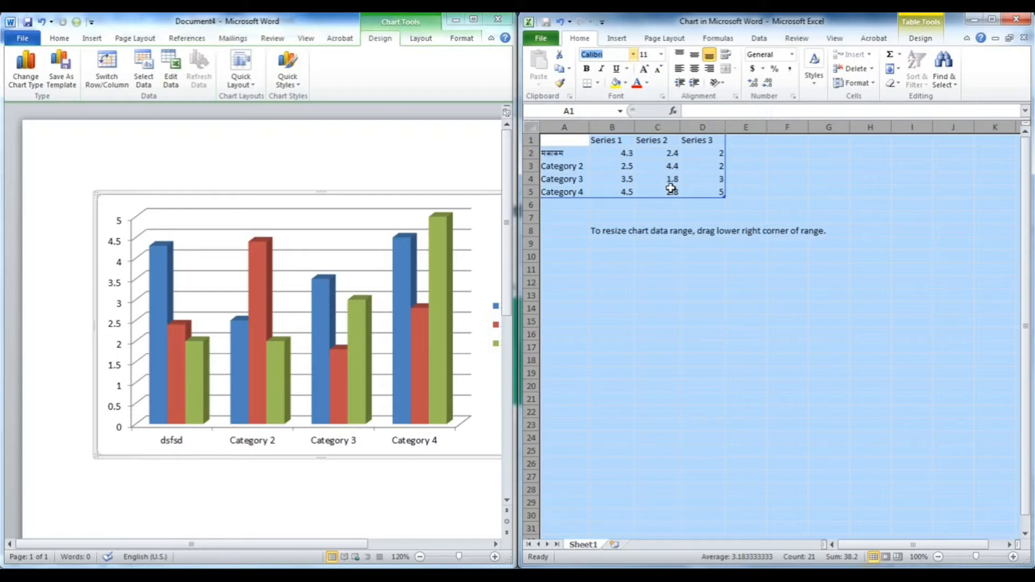
type("Fontasy_")
key("Return")
- Enter 6656 as the first category name
left_click(664, 198)
left_click(567, 155)
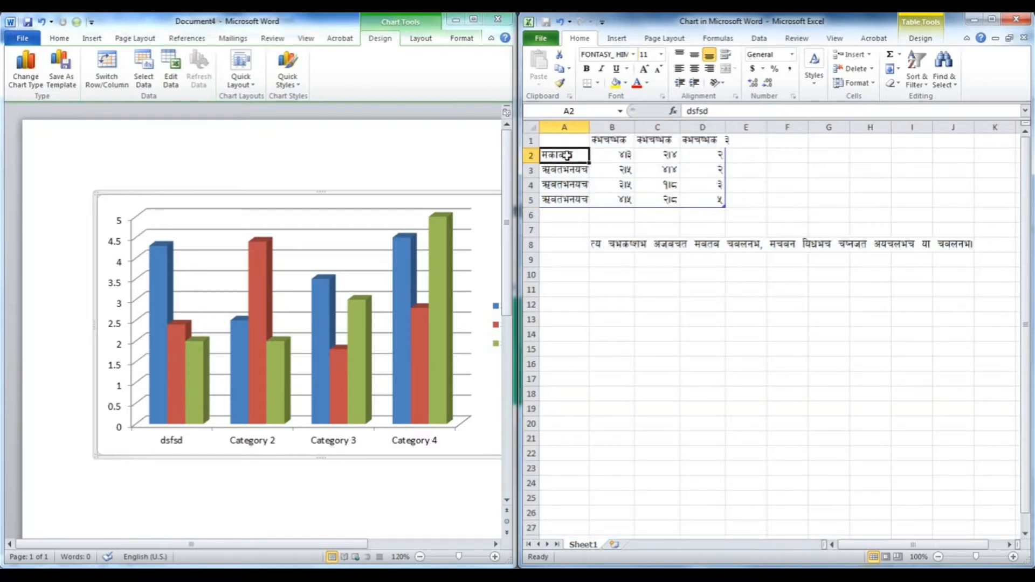
left_click(698, 322)
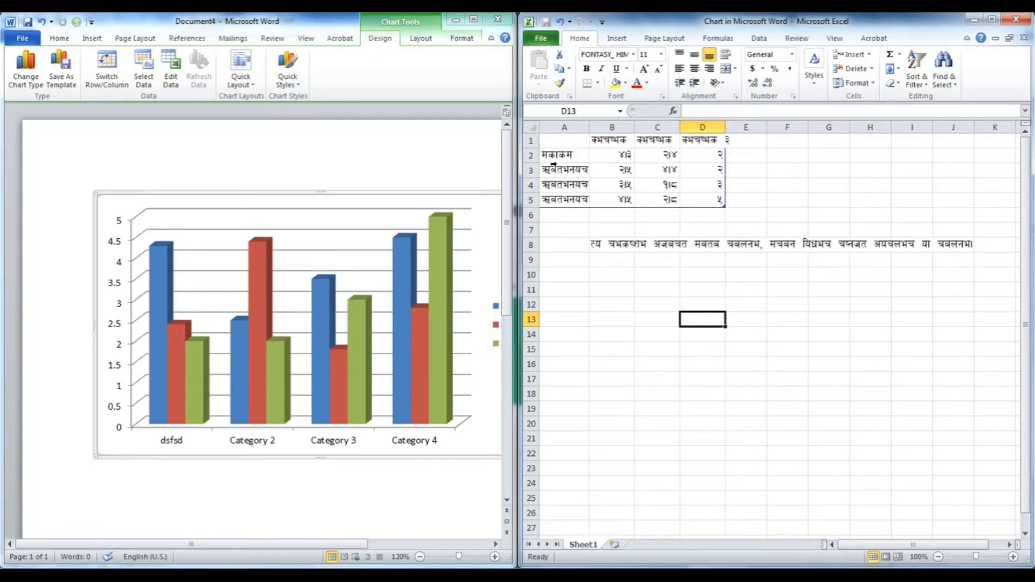
left_click(563, 156)
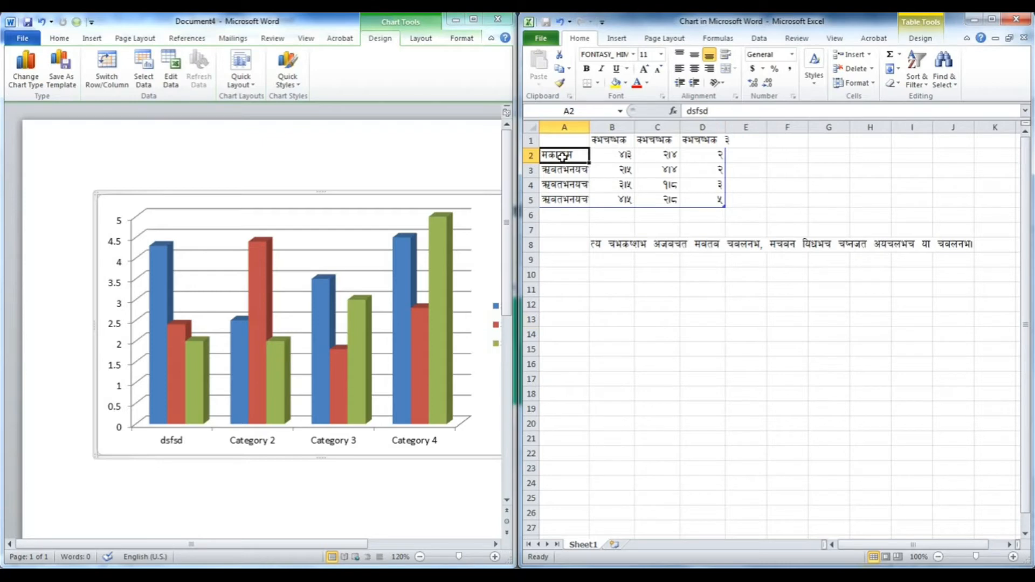
type("6656")
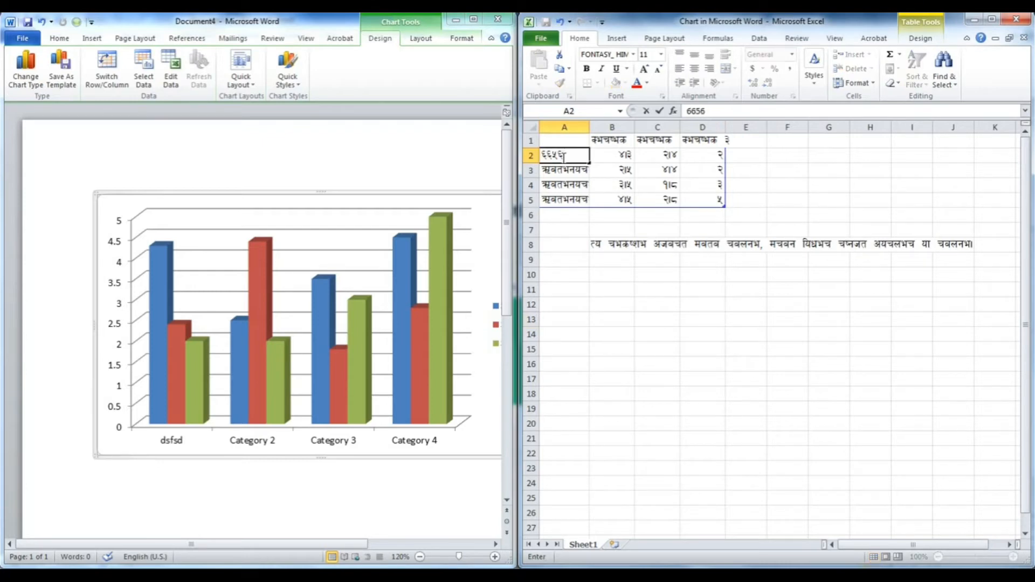
left_click(638, 213)
- Dismiss the colour-scheme prompt and enter 34343 as the first category name
left_click(574, 155)
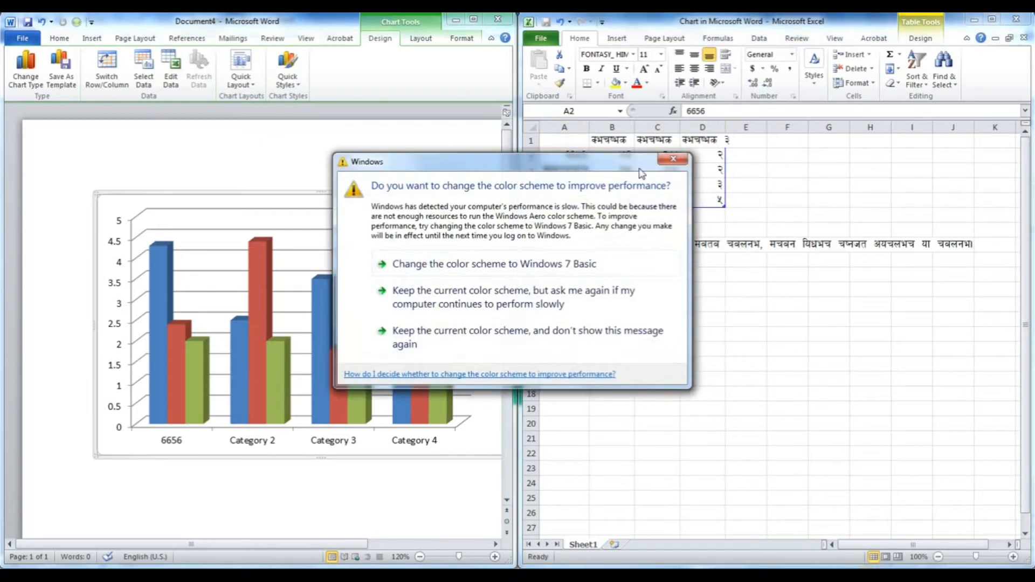
left_click(671, 163)
type("34343")
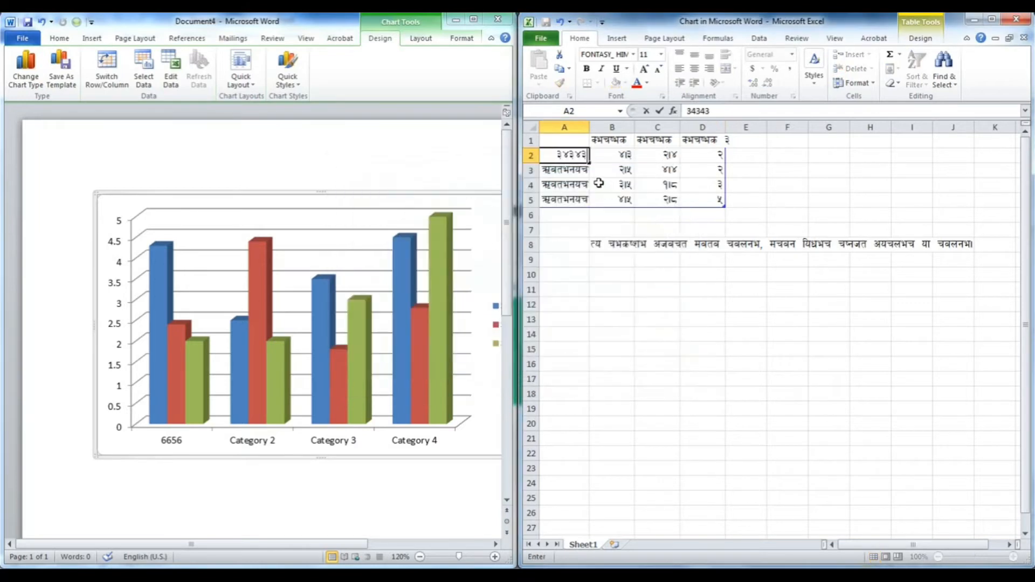
left_click(573, 171)
- Set the three category names to the years 2060, 2065 and 2070
left_click(575, 154)
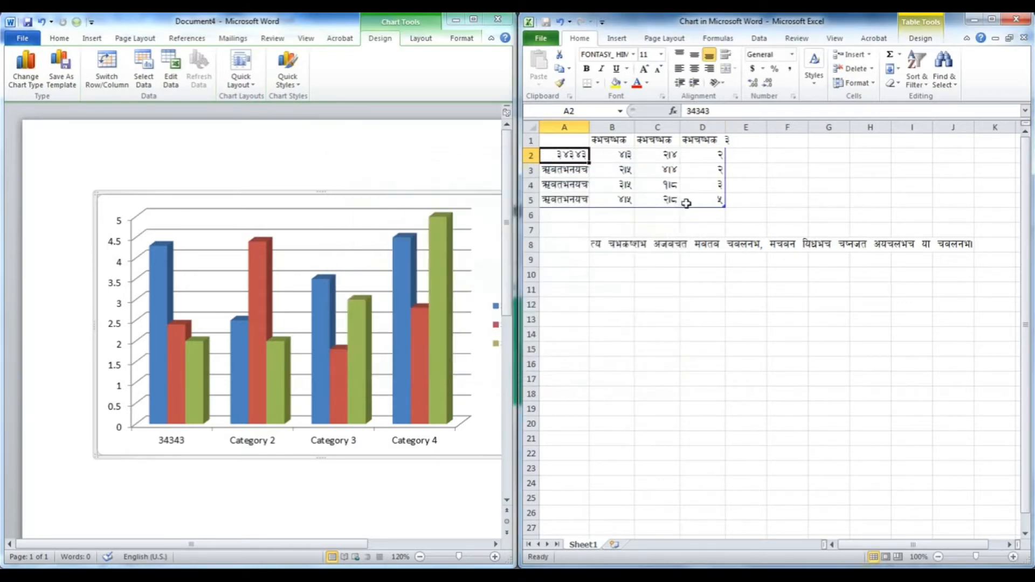
type("20")
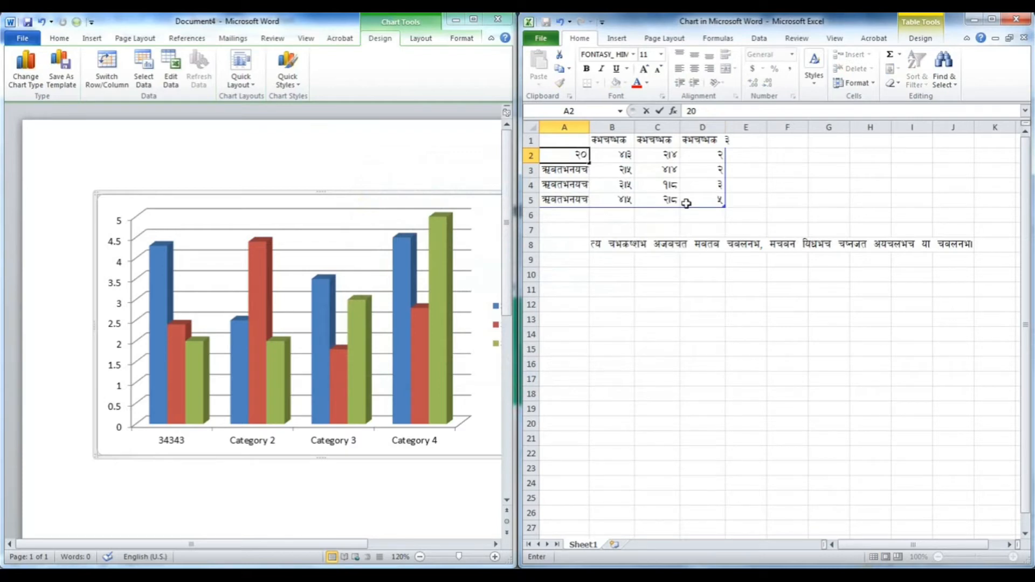
type("60")
left_click(575, 174)
type("2070")
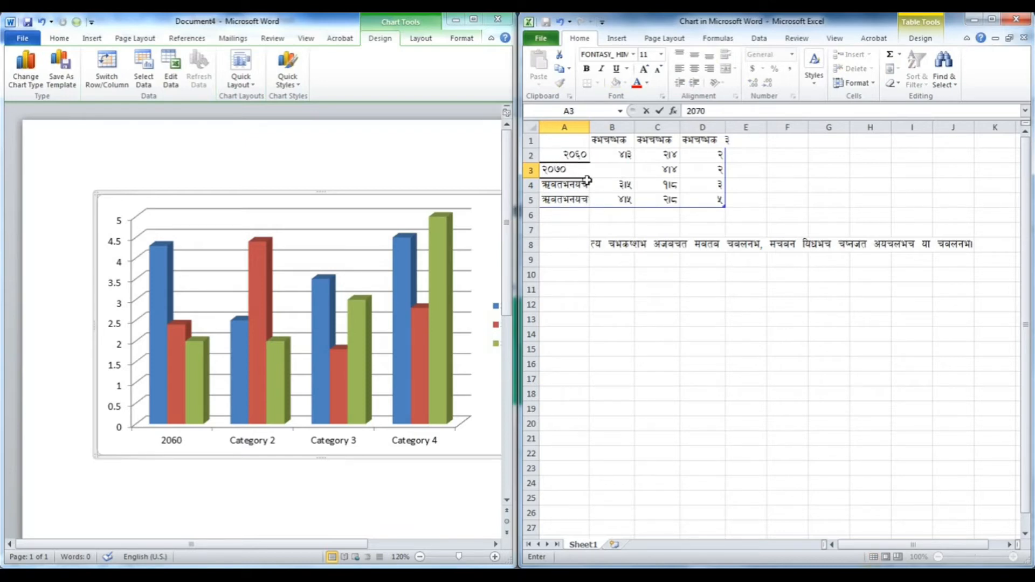
key("BackSpace")
key("BackSpace")
type("65")
left_click(581, 184)
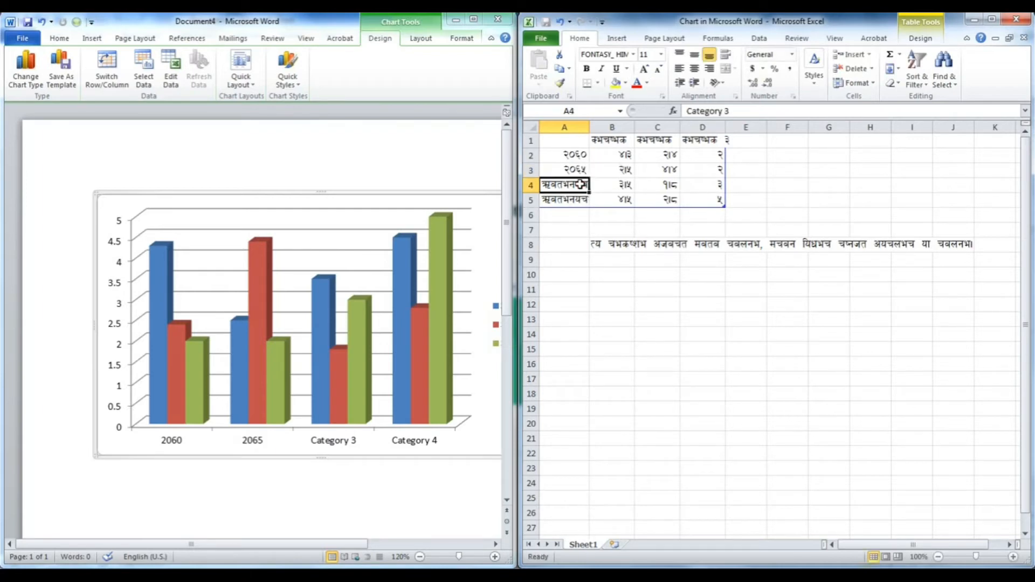
type("2070")
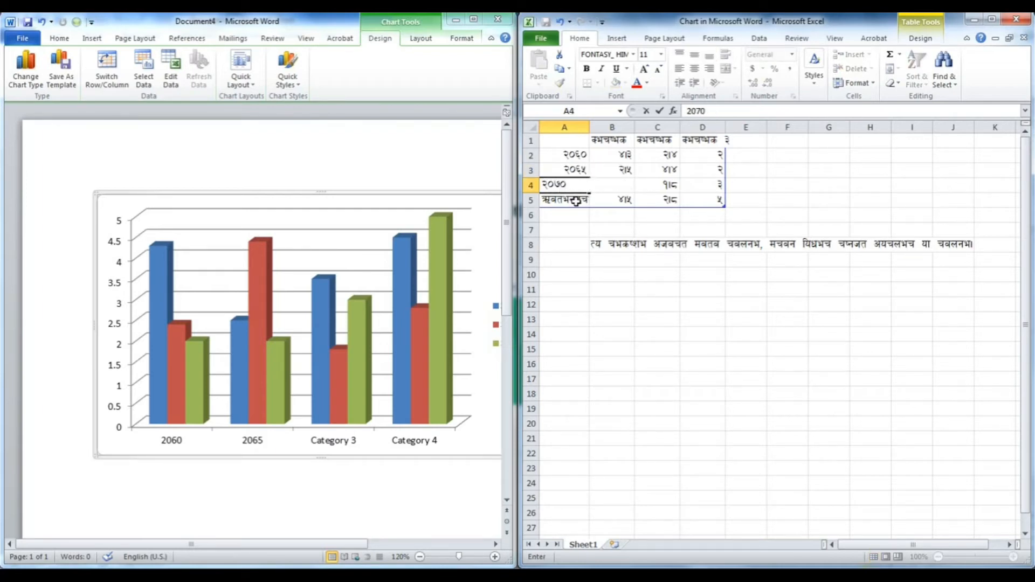
left_click(593, 258)
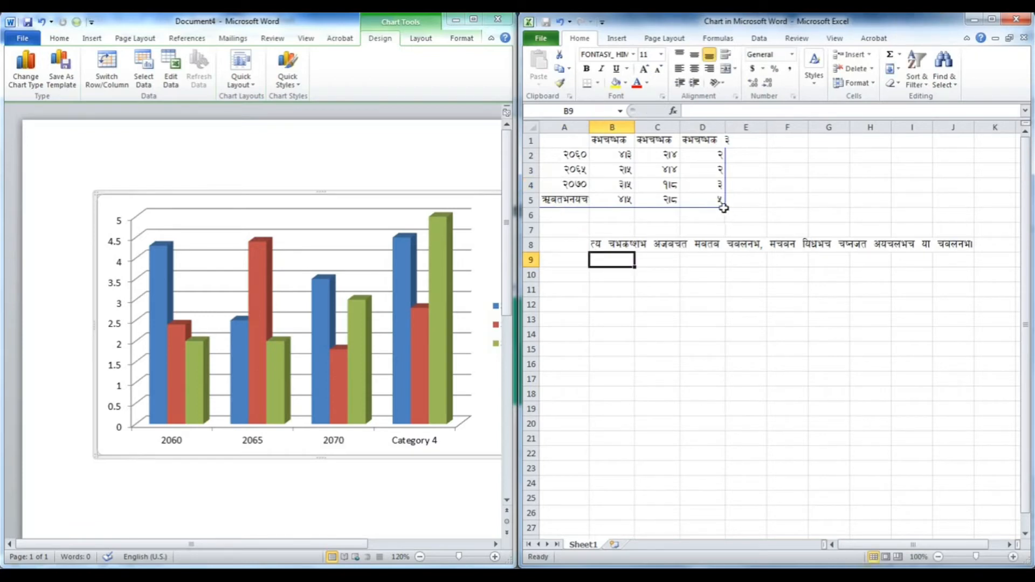
- Shrink the chart data range to rows 1–4 and clear the leftover fourth category row
left_click_drag(723, 206, 723, 192)
left_click_drag(564, 200, 863, 277)
key("Delete")
left_click(771, 348)
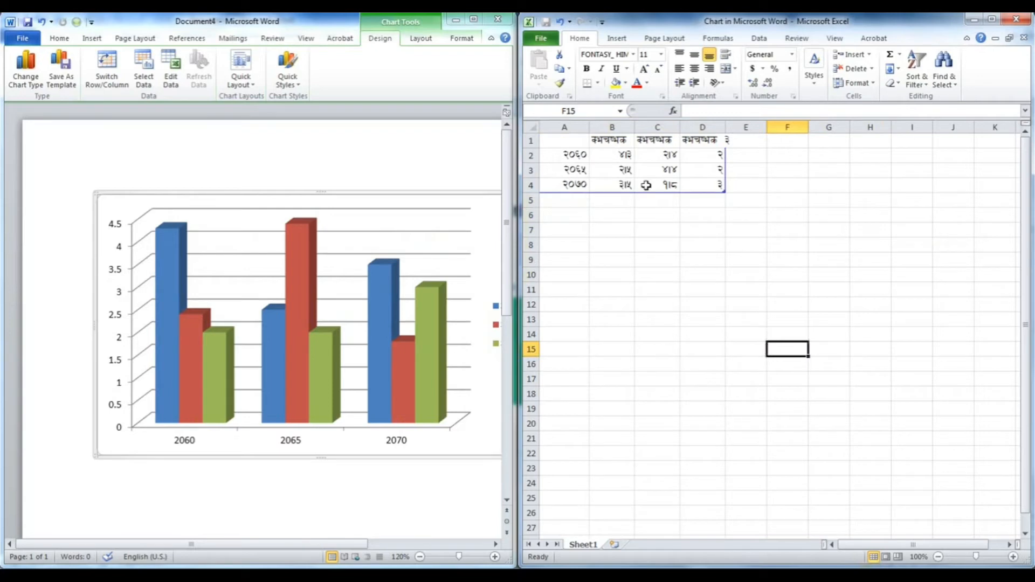
- Rename the first series header to महिला and the second to पुरुष
left_click(611, 140)
type("dlxnf")
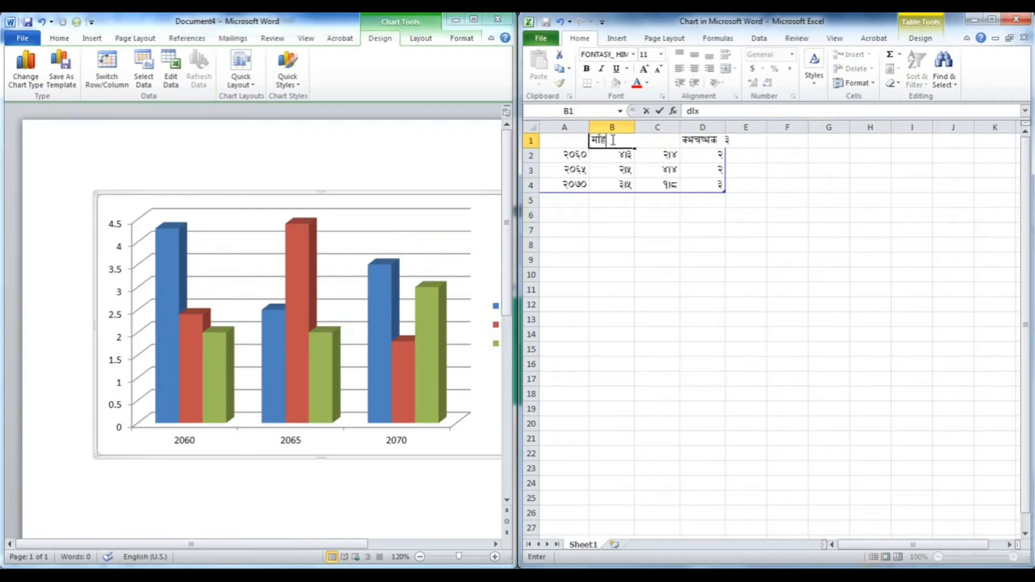
left_click(785, 245)
left_click(657, 141)
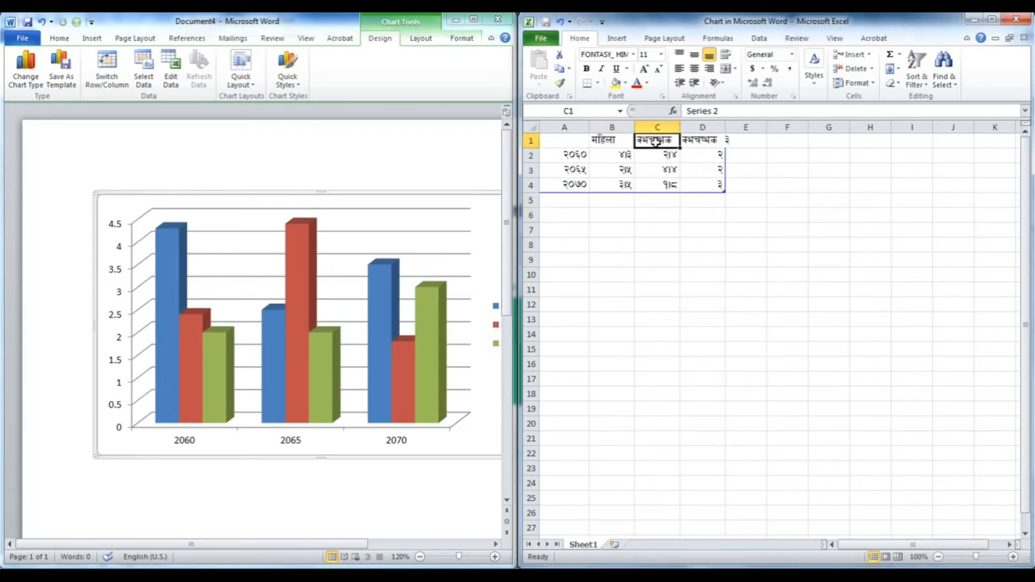
type("d")
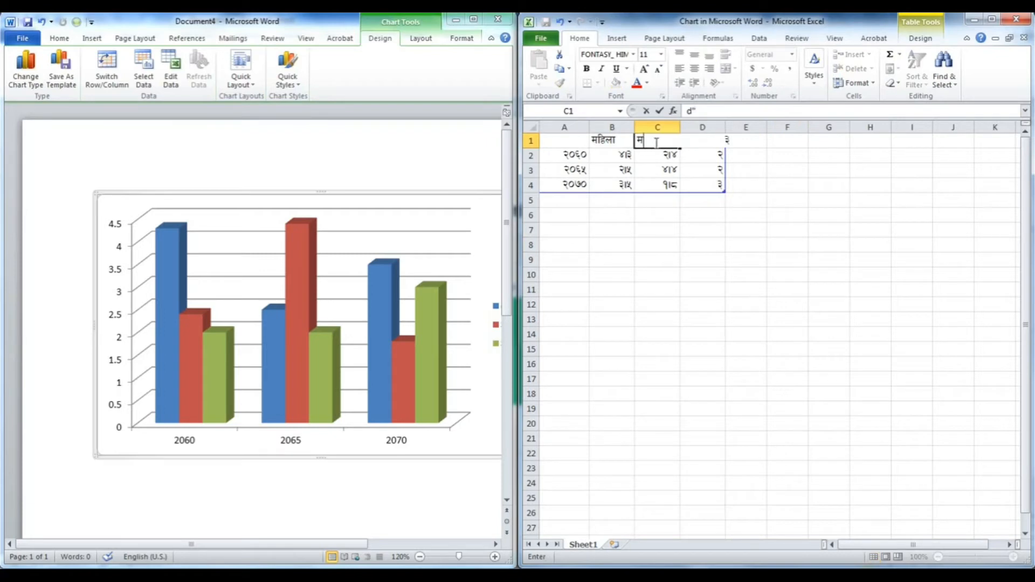
key("BackSpace")
type("k")
type("?if")
key("Return")
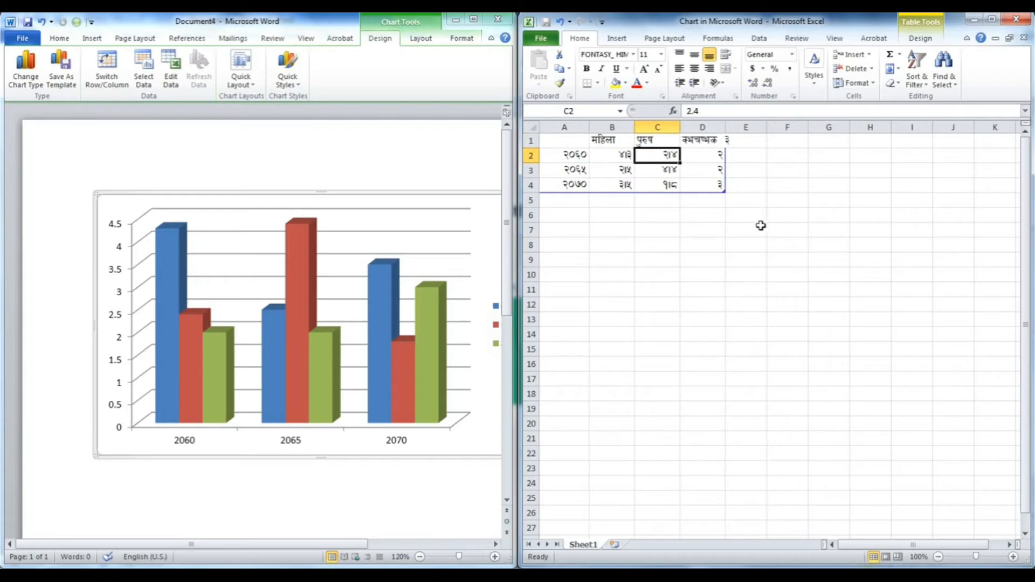
left_click(749, 319)
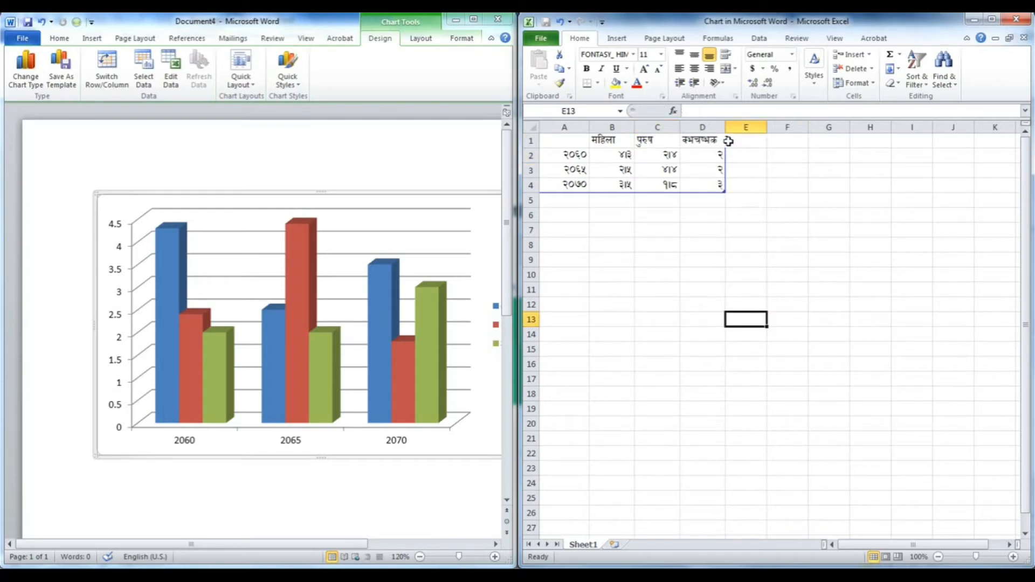
- Shrink the data range to columns A–C and clear the third series column
left_click(703, 187)
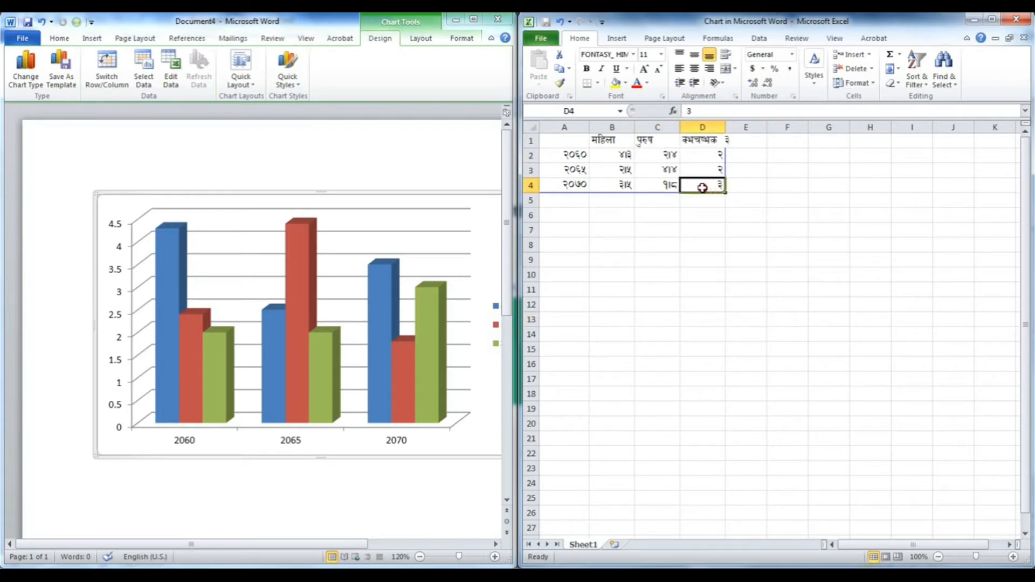
left_click(739, 255)
left_click_drag(727, 193, 687, 190)
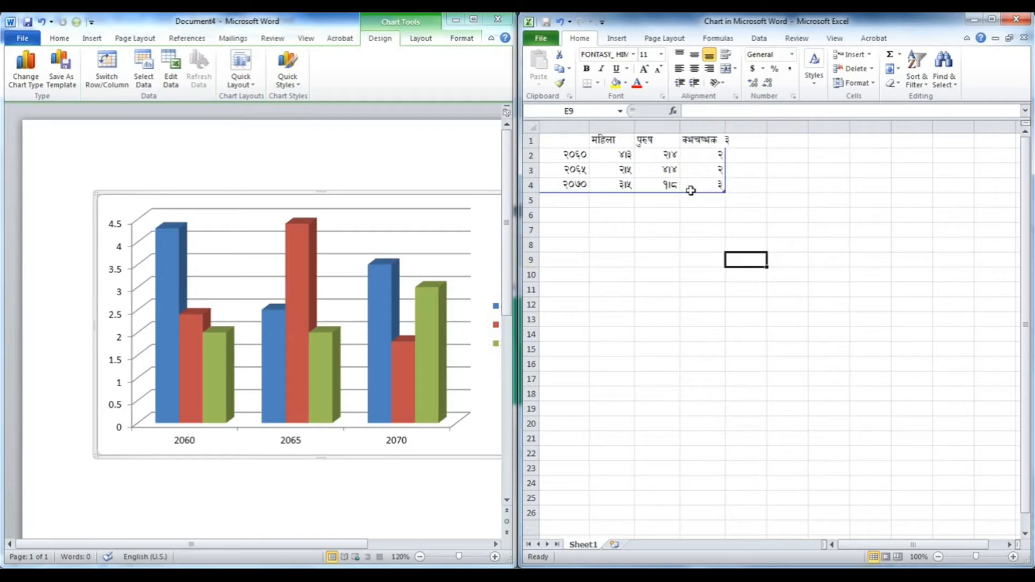
left_click_drag(700, 146, 785, 196)
key("Delete")
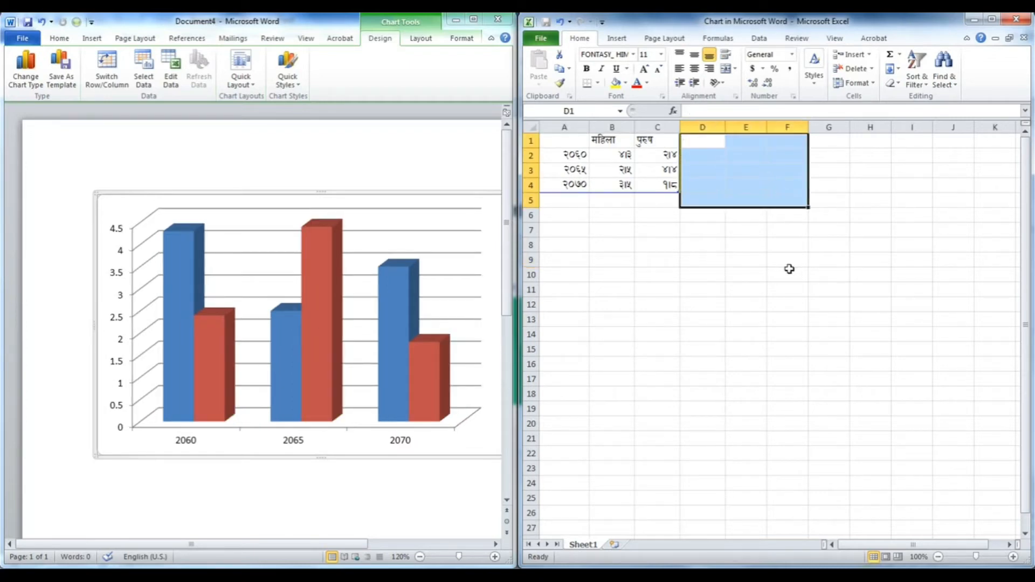
left_click(772, 275)
- Set the 2060 value for महिला to 500000 and widen column B to fit it
left_click(617, 156)
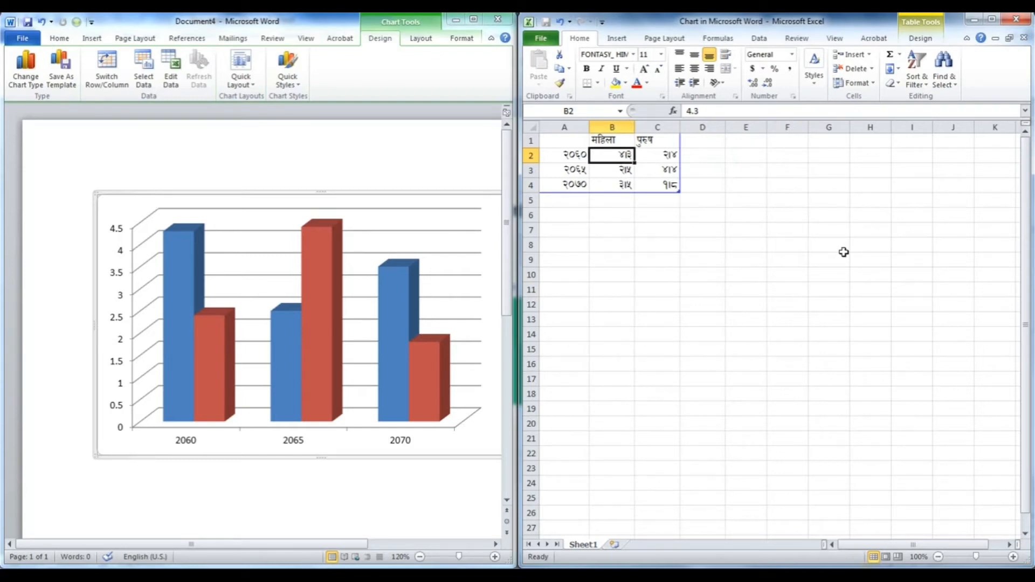
type("500000")
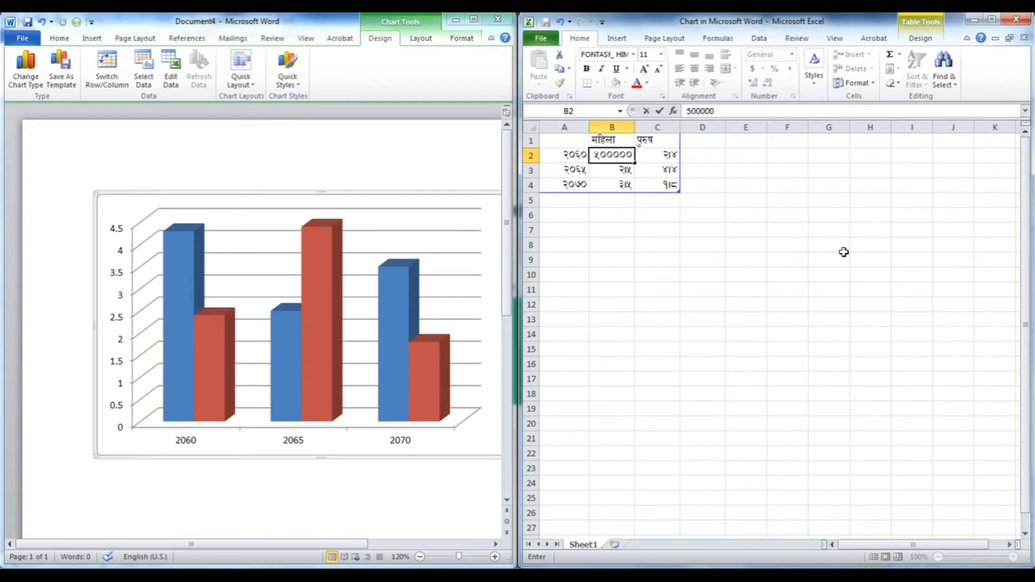
left_click(753, 261)
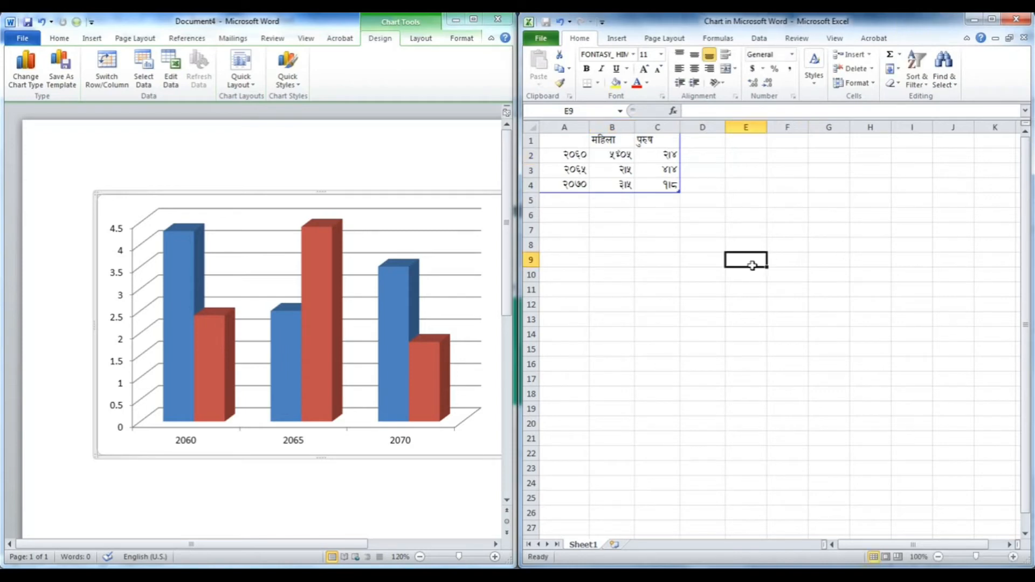
left_click(630, 182)
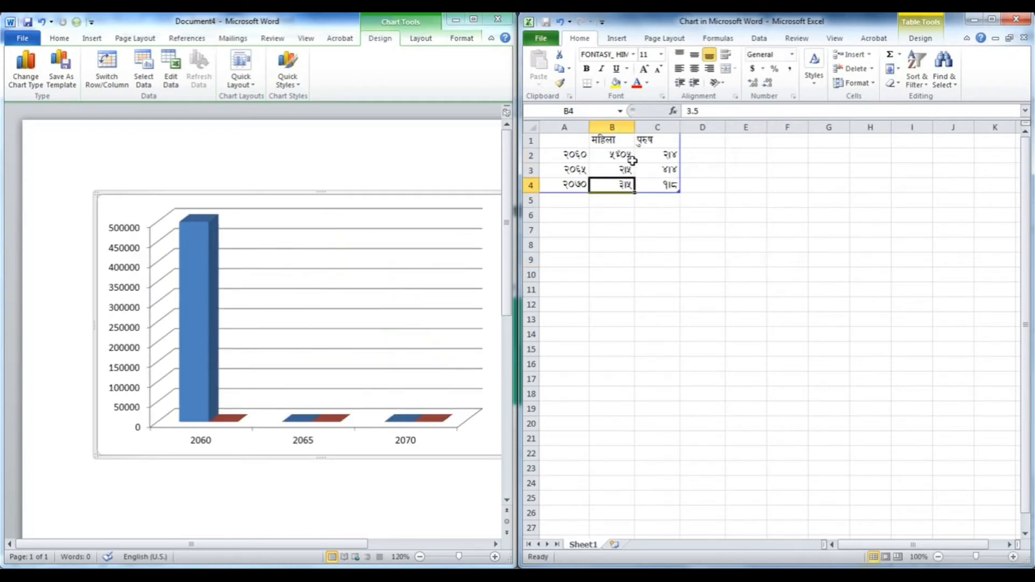
left_click(628, 156)
left_click_drag(634, 127, 661, 121)
- Set the 2060 value for पुरुष to 510000
left_click(689, 155)
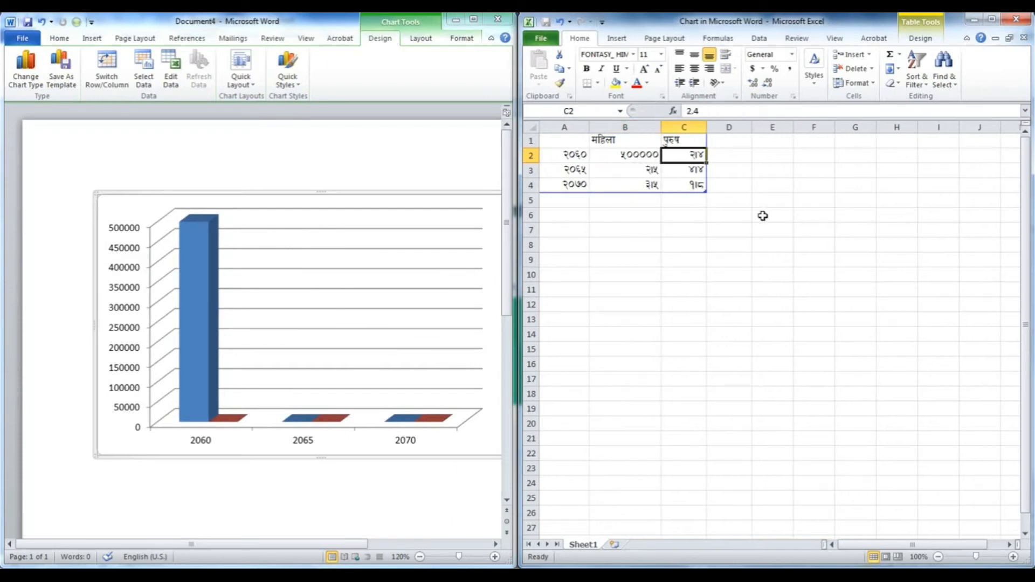
type("510000")
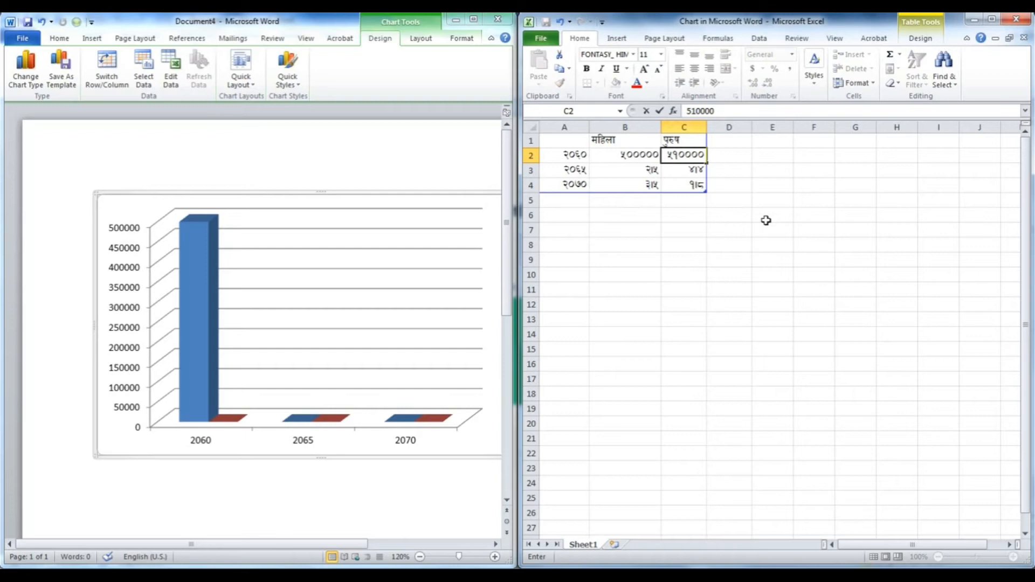
left_click(684, 215)
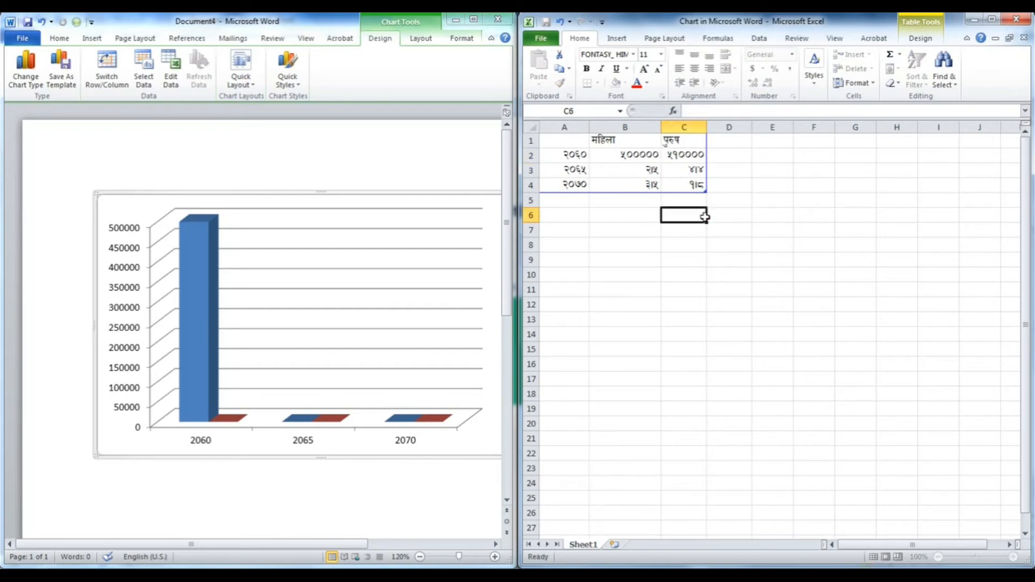
- Widen column C and set the 2065 value for महिला to 515000
left_click_drag(707, 126, 737, 126)
left_click(632, 165)
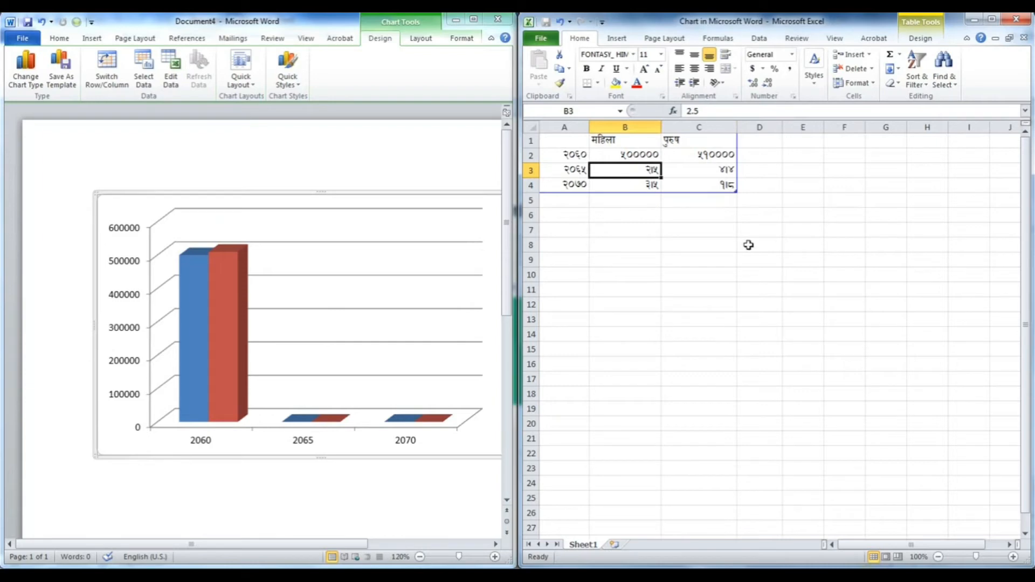
type("5")
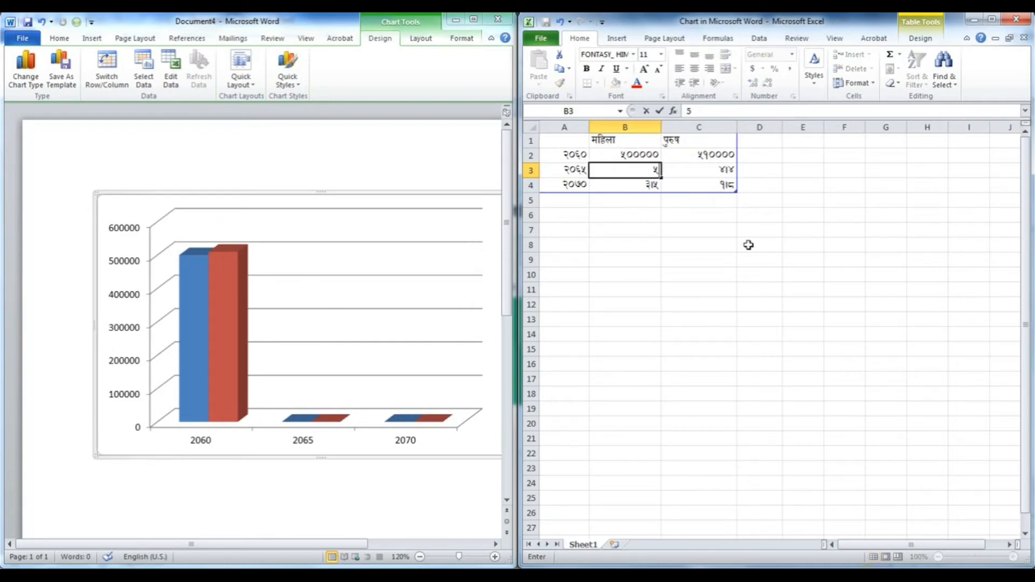
type("15000")
left_click(717, 170)
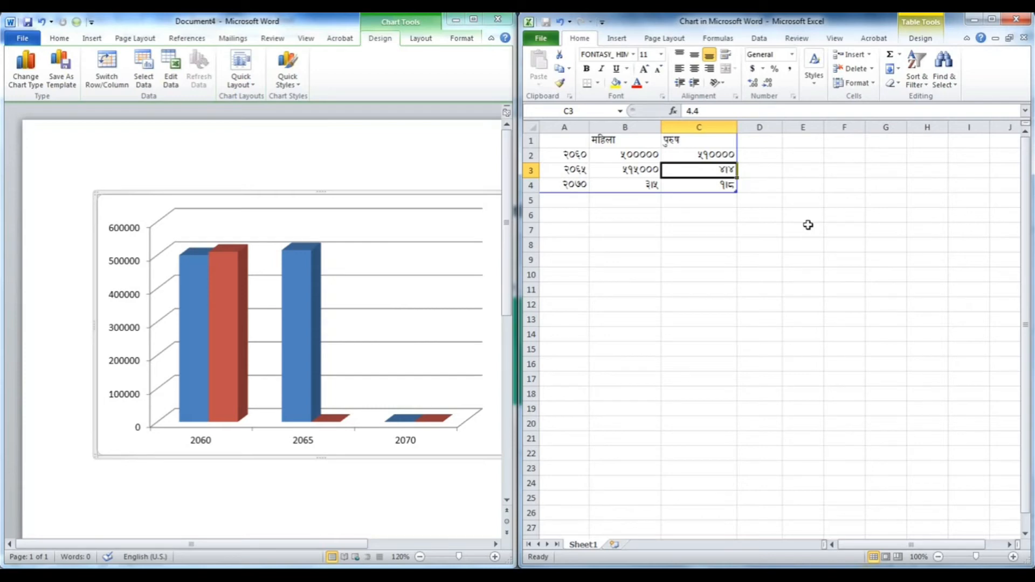
- Set the 2065 value for पुरुष to 512000
type("512000")
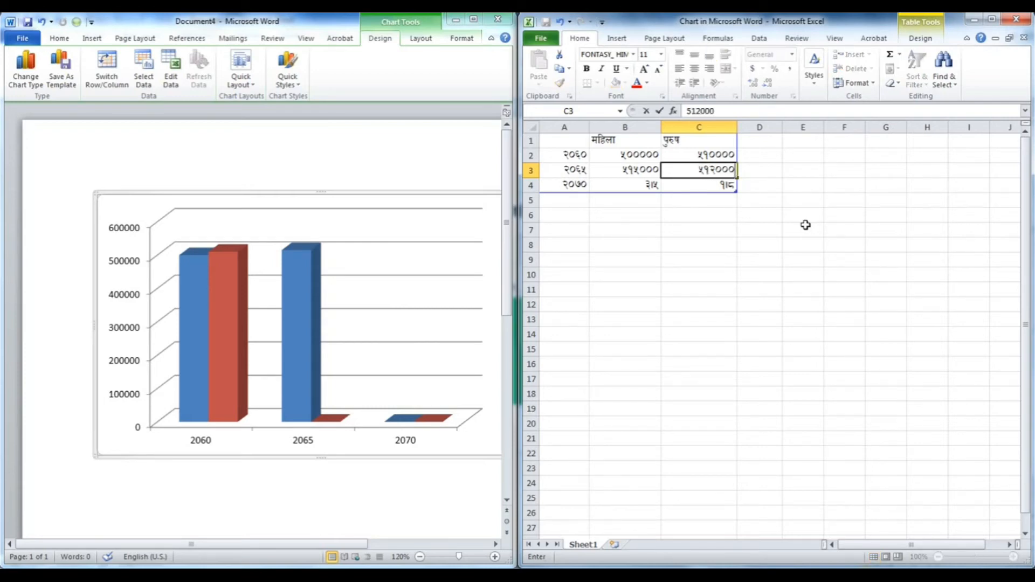
left_click(701, 230)
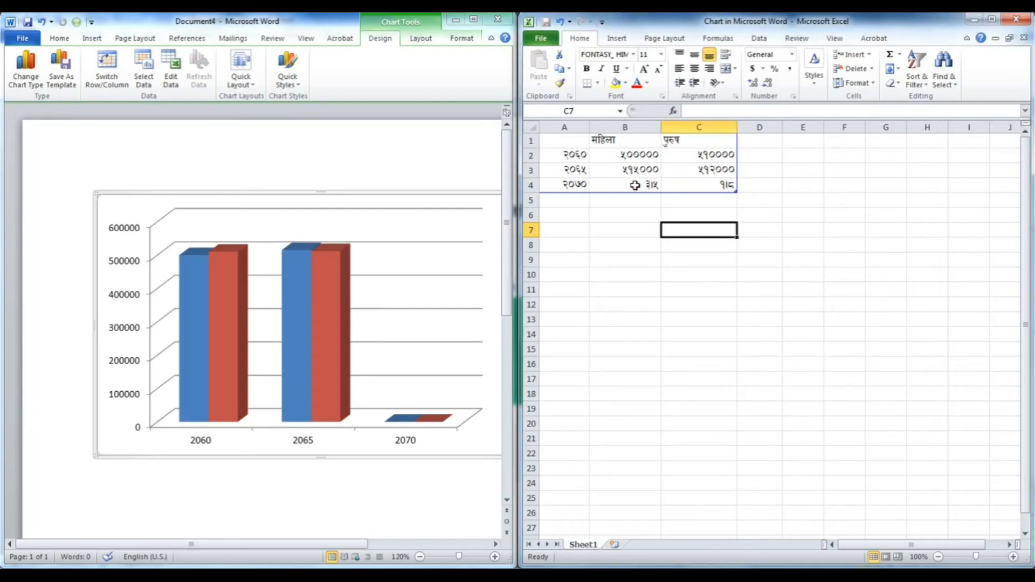
- Set the 2070 value for महिला to 150000
left_click(635, 185)
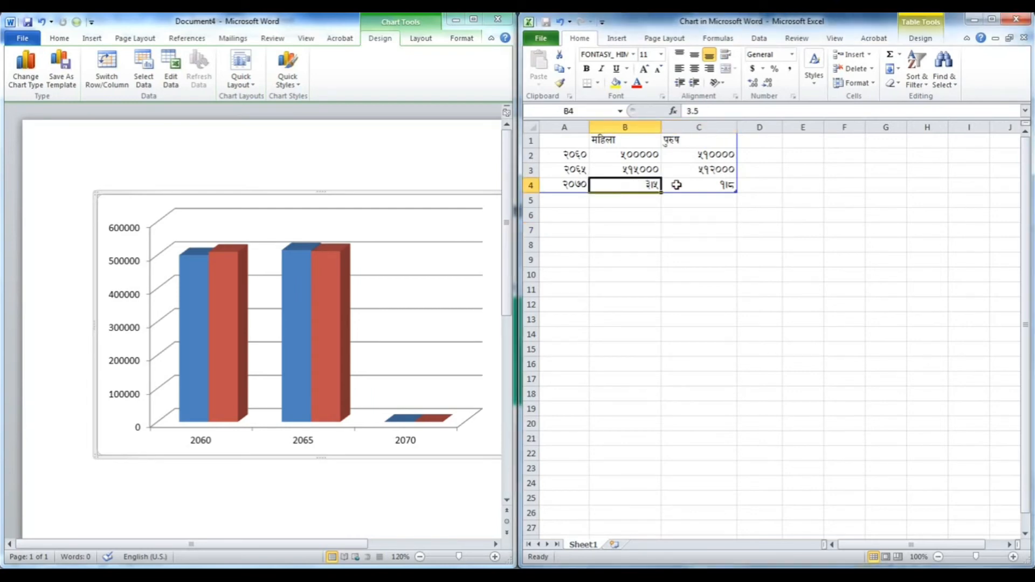
type("150000")
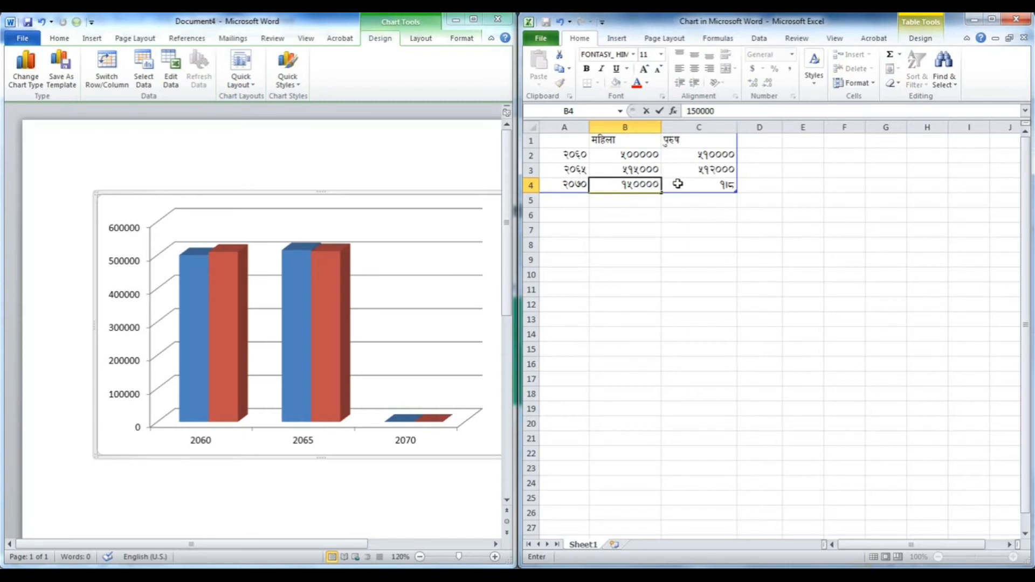
left_click(728, 275)
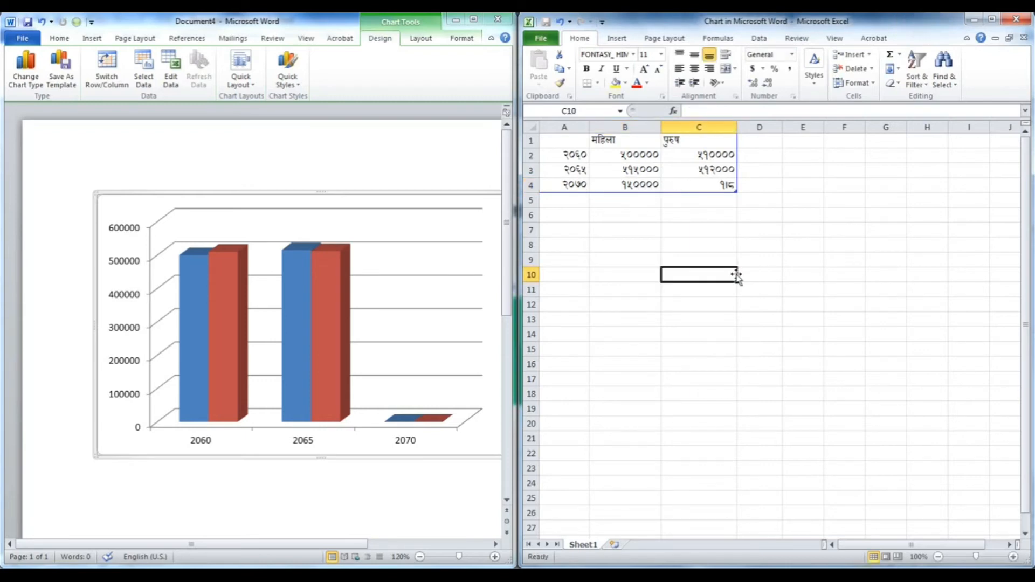
- Set the 2070 value for पुरुष to 180000 and close the chart's data worksheet
left_click(708, 185)
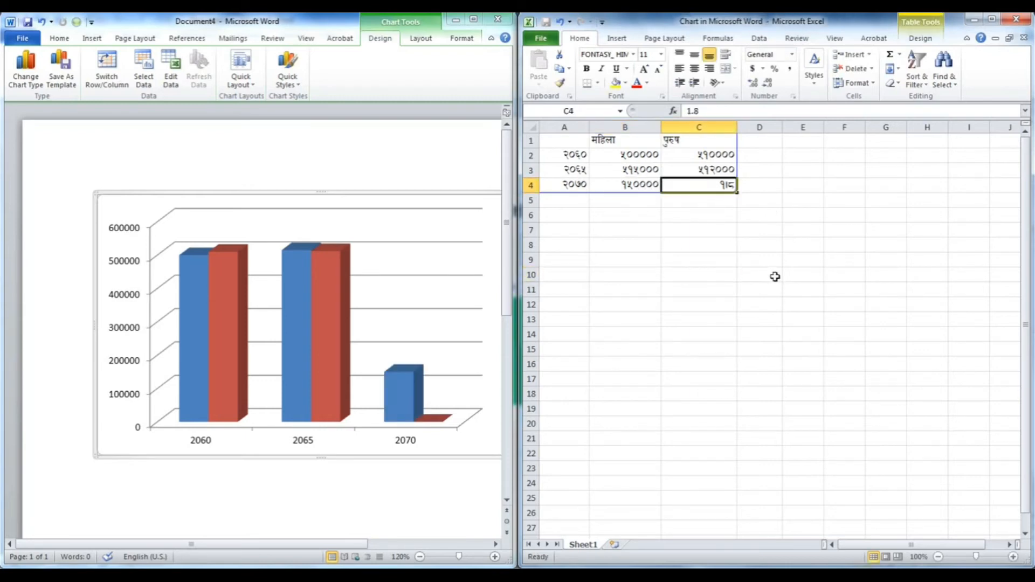
type("180000")
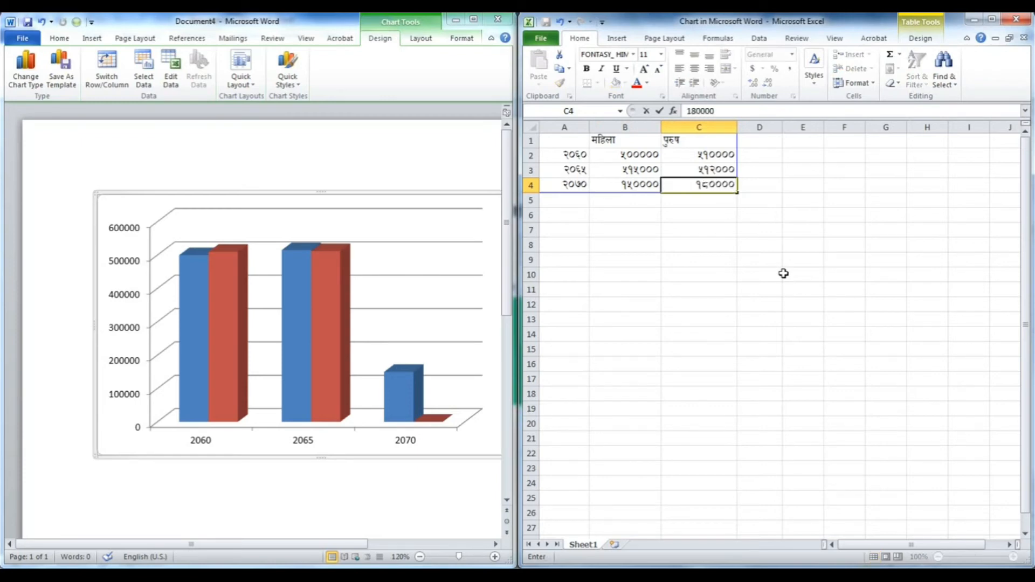
left_click(727, 272)
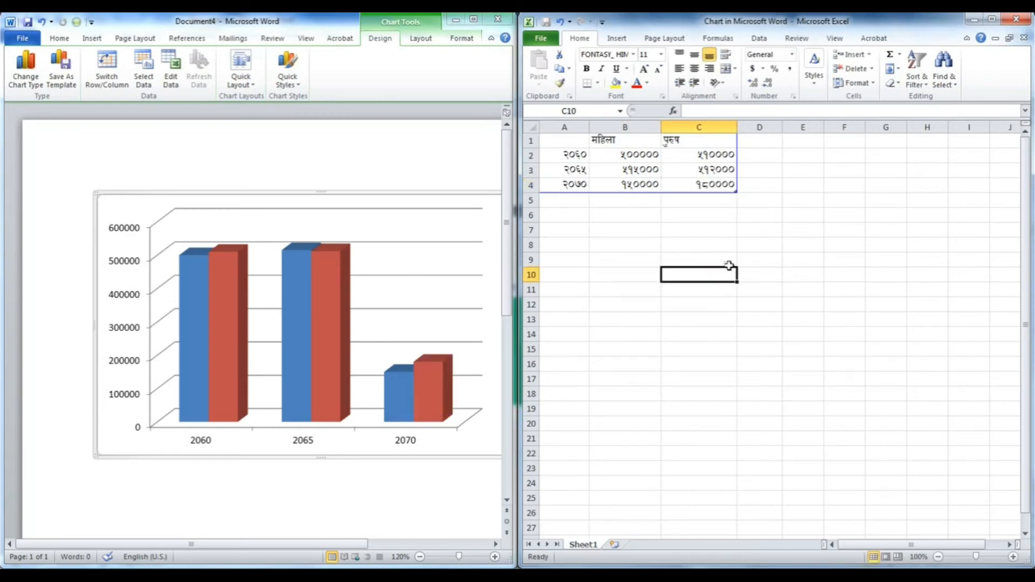
left_click(1027, 20)
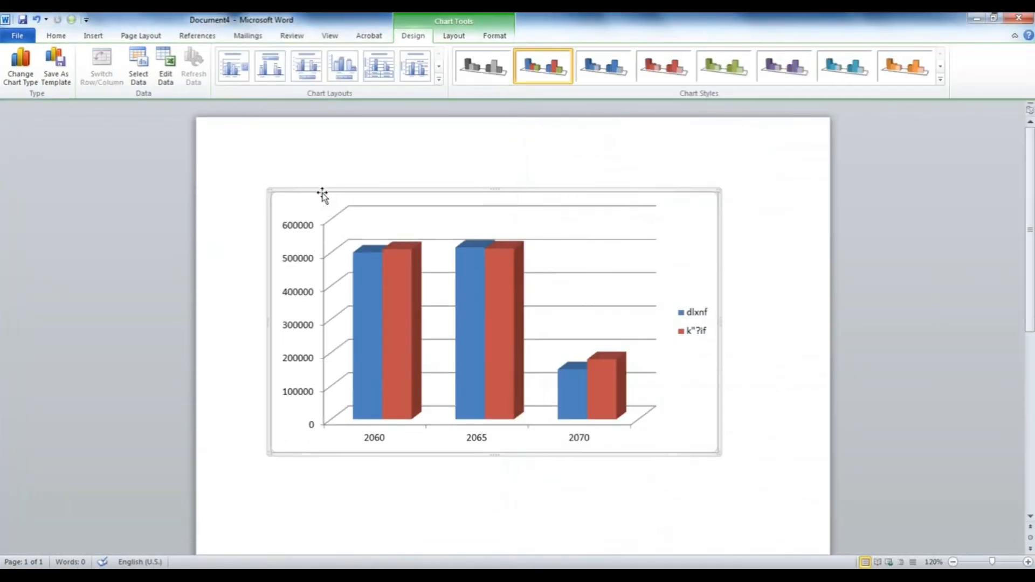
- Apply the Fontasy Himali font to the whole chart
left_click(56, 36)
left_click(153, 56)
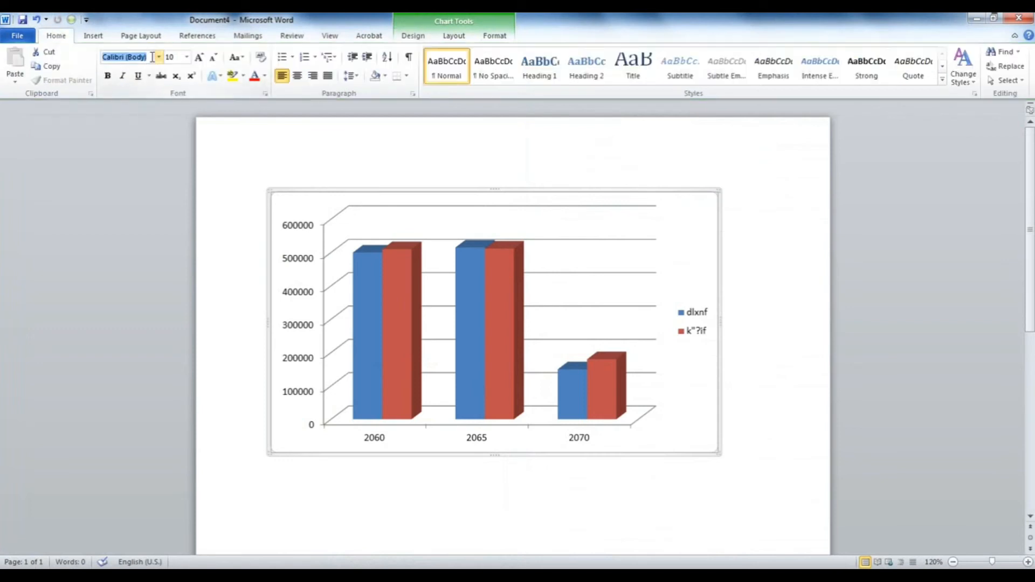
type("Fontasy Himali")
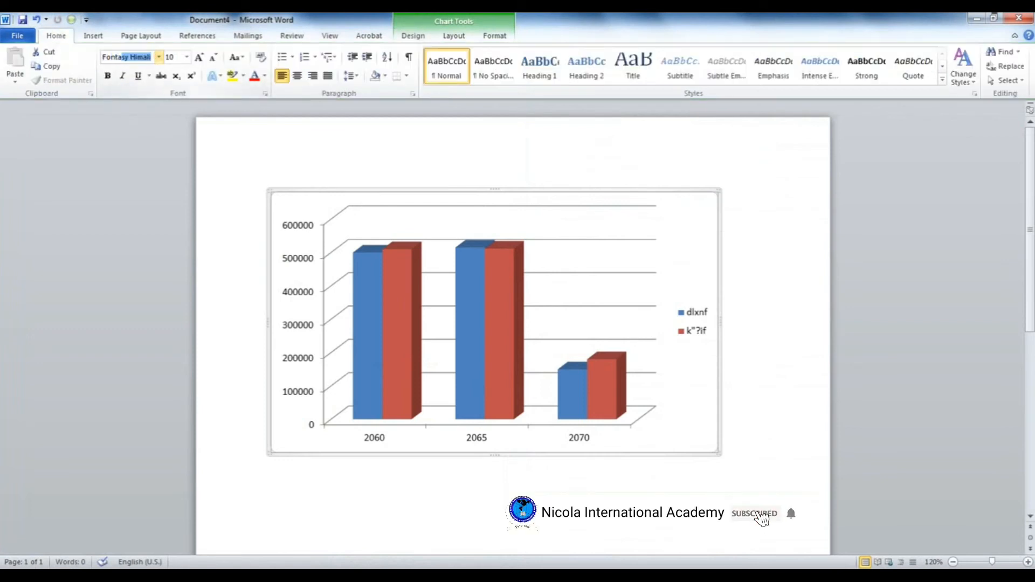
key("Return")
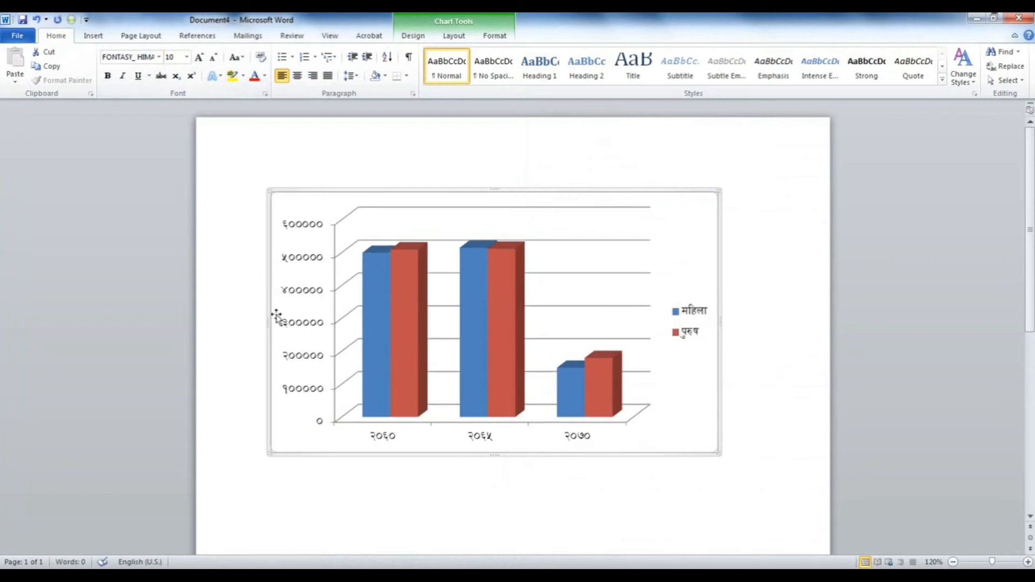
- Add a chart title above the chart and set its text to जनसंख्या
mouse_move(598, 381)
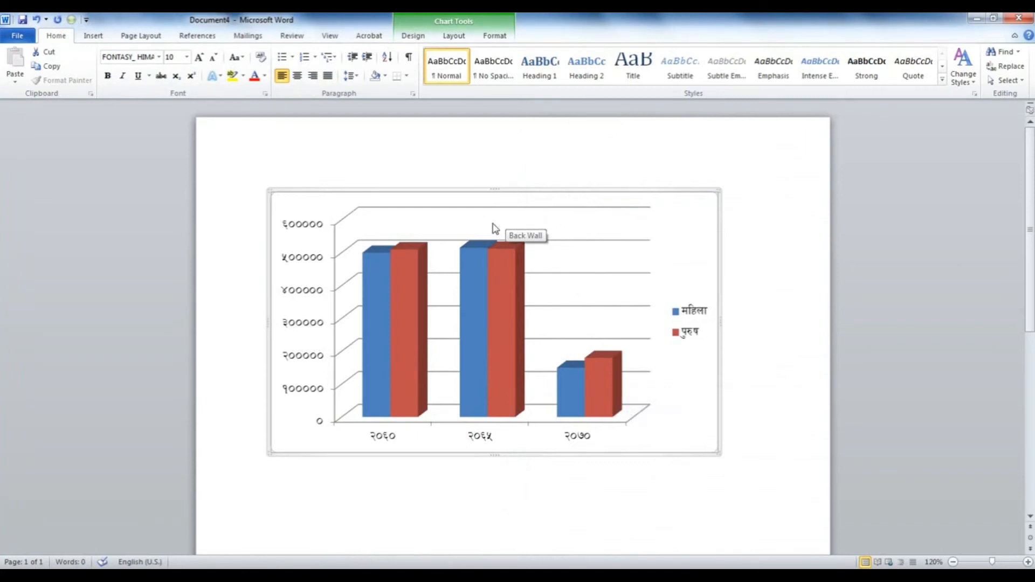
left_click(453, 37)
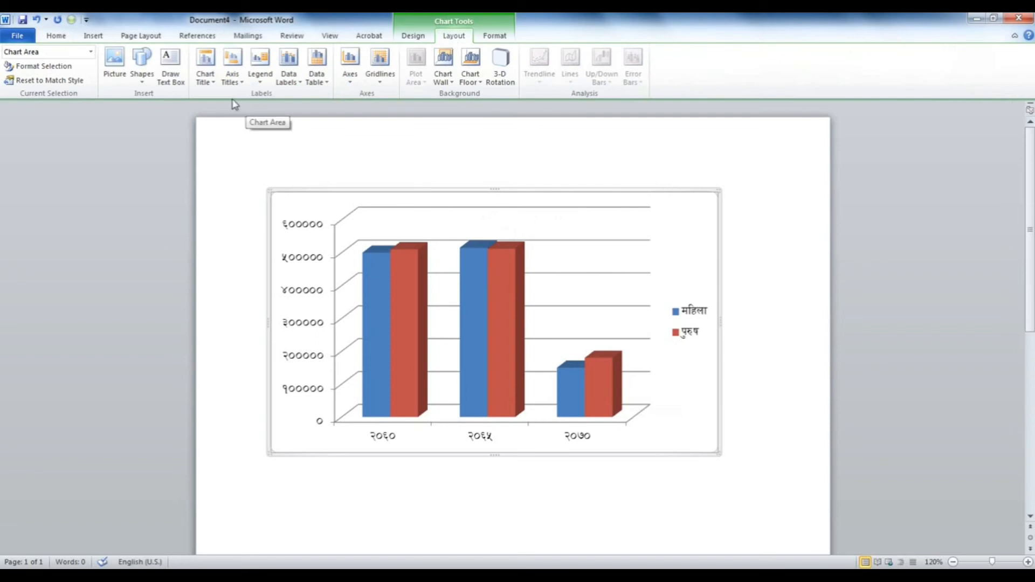
left_click(214, 80)
left_click(254, 160)
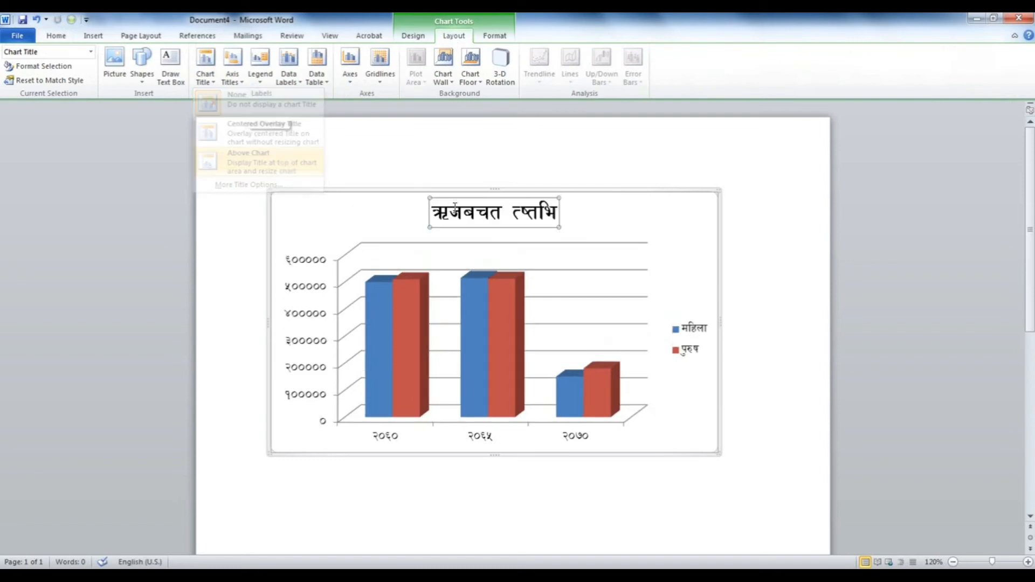
triple_click(490, 220)
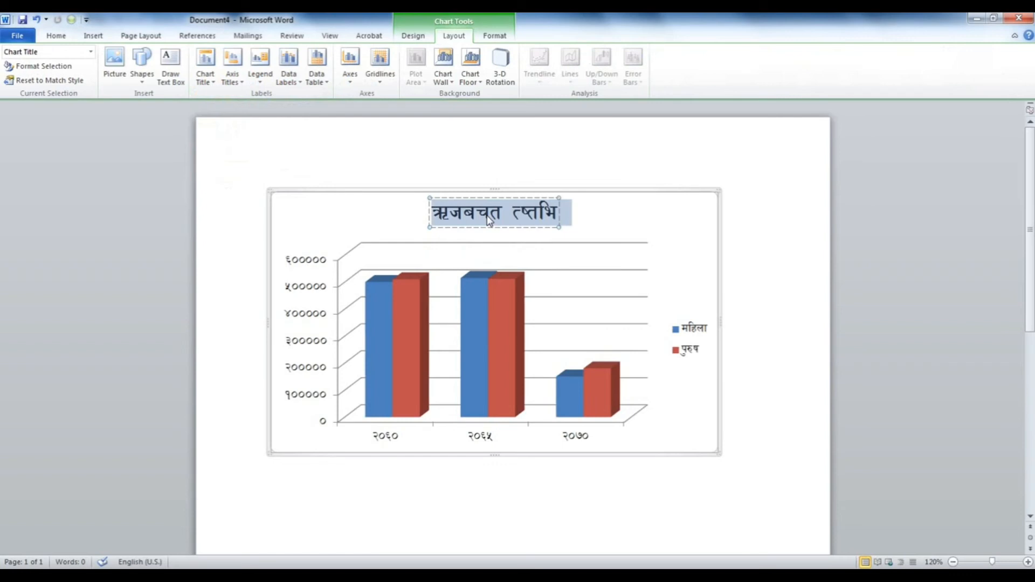
type("जनस")
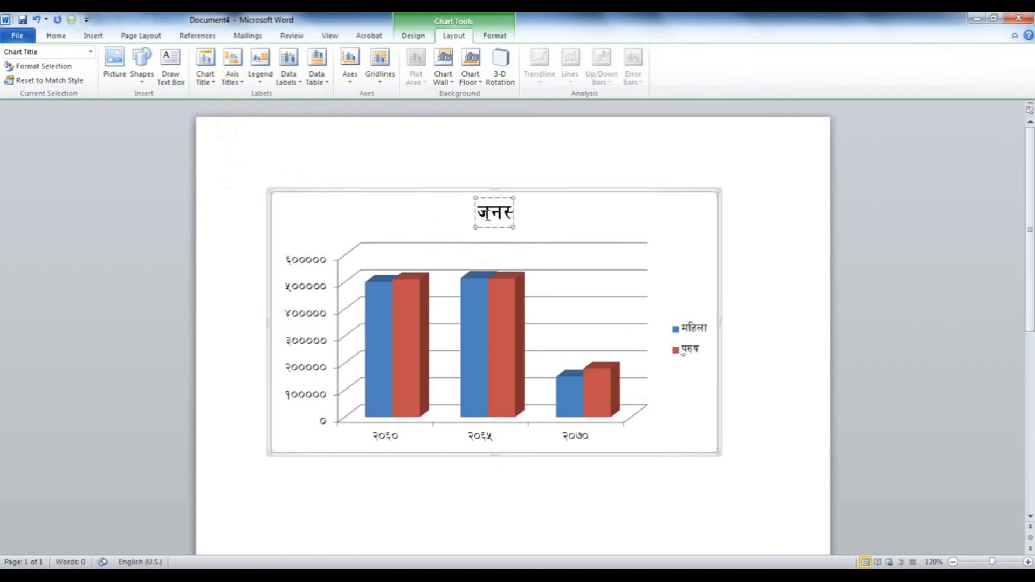
type("स")
key("BackSpace")
key("BackSpace")
type("स")
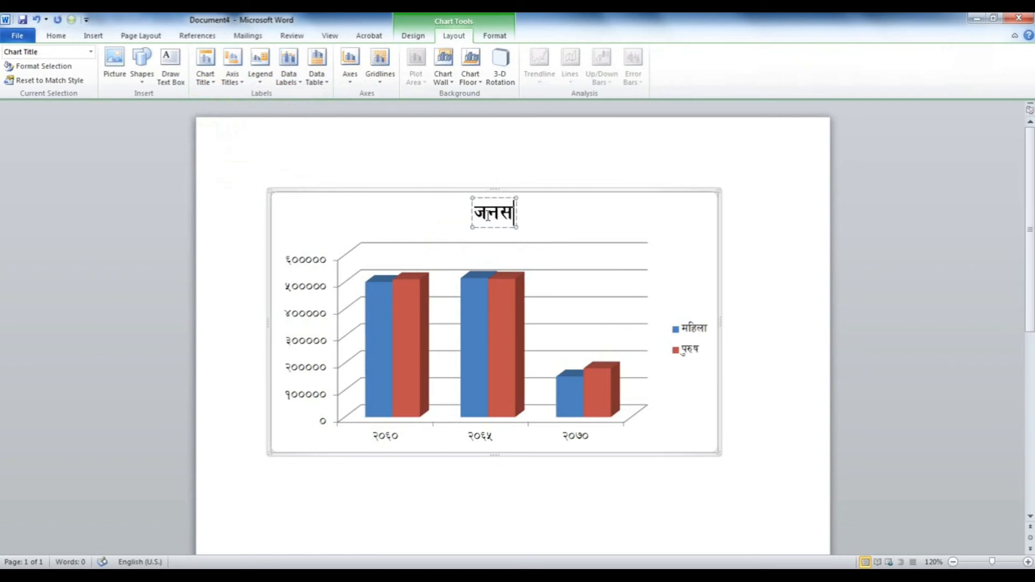
type("ंख्या")
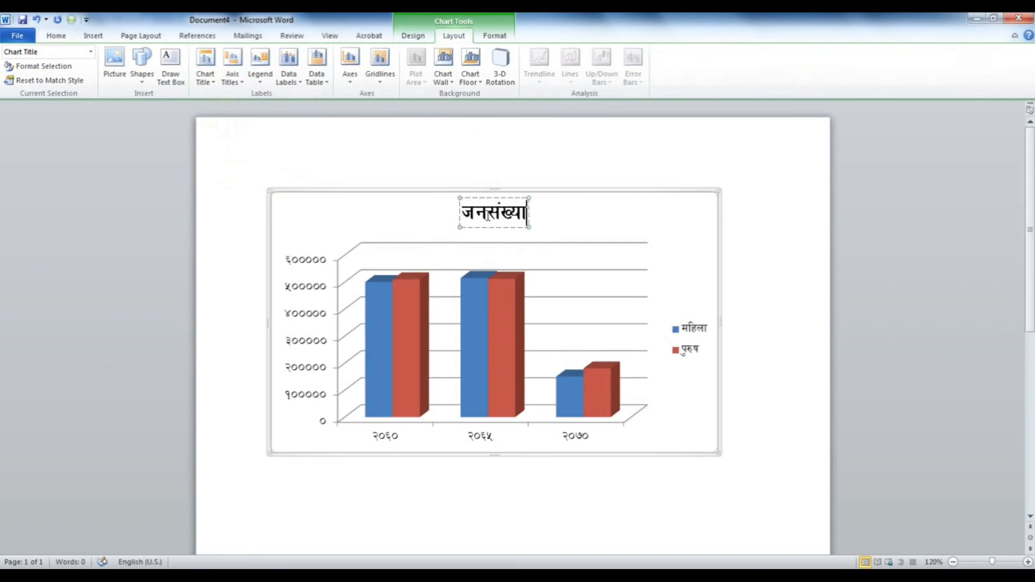
left_click(573, 193)
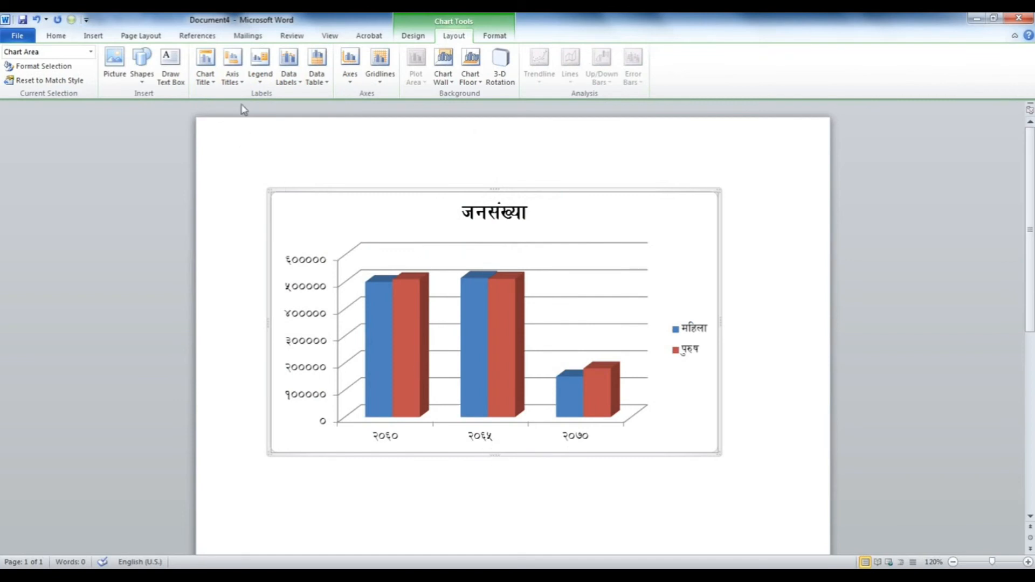
- Add a horizontal axis title below the axis reading वर्ष
left_click(234, 78)
mouse_move(273, 99)
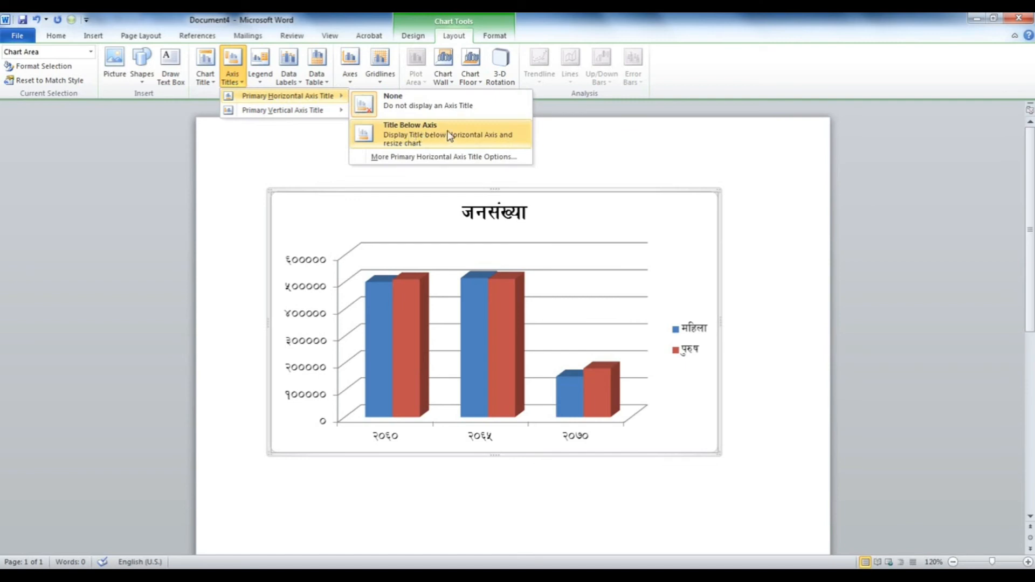
left_click(429, 138)
triple_click(487, 429)
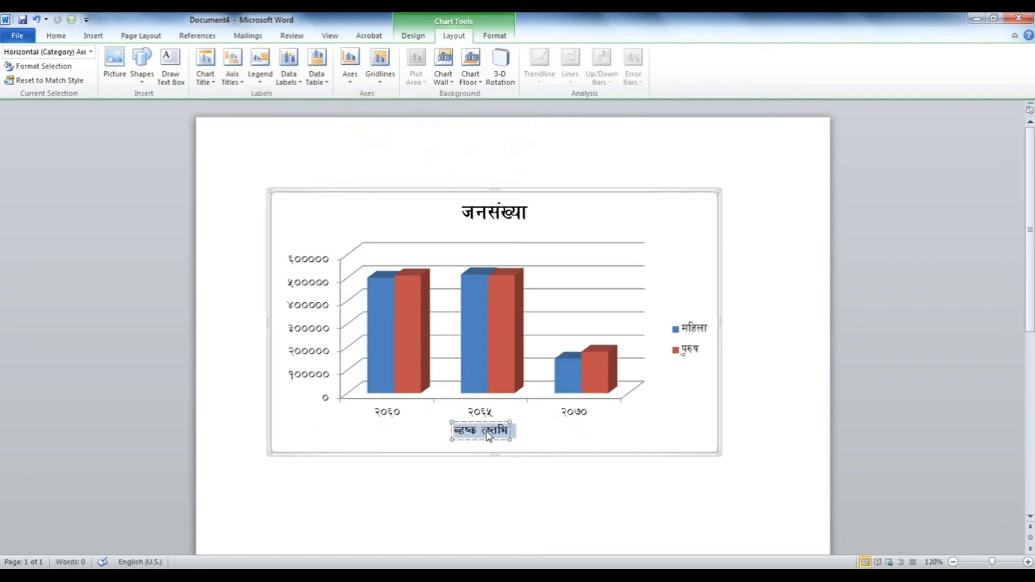
type("jif{")
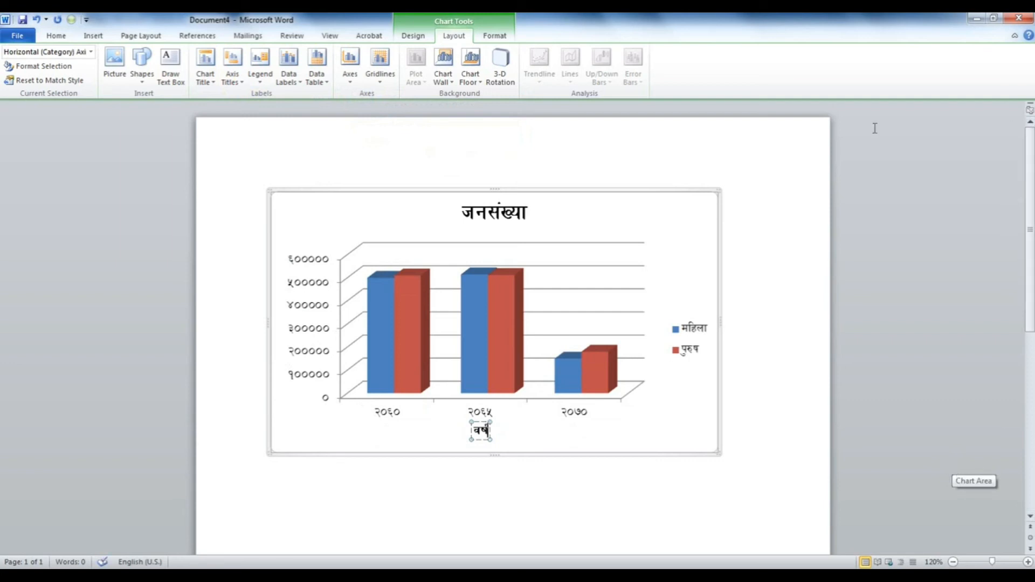
left_click(618, 212)
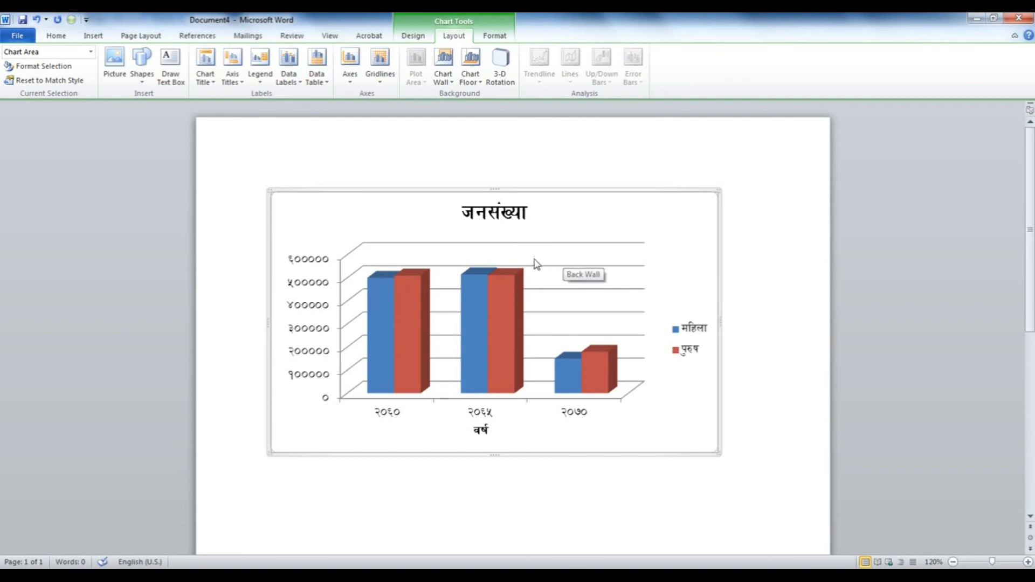
- Show data labels on the chart's columns
left_click(294, 83)
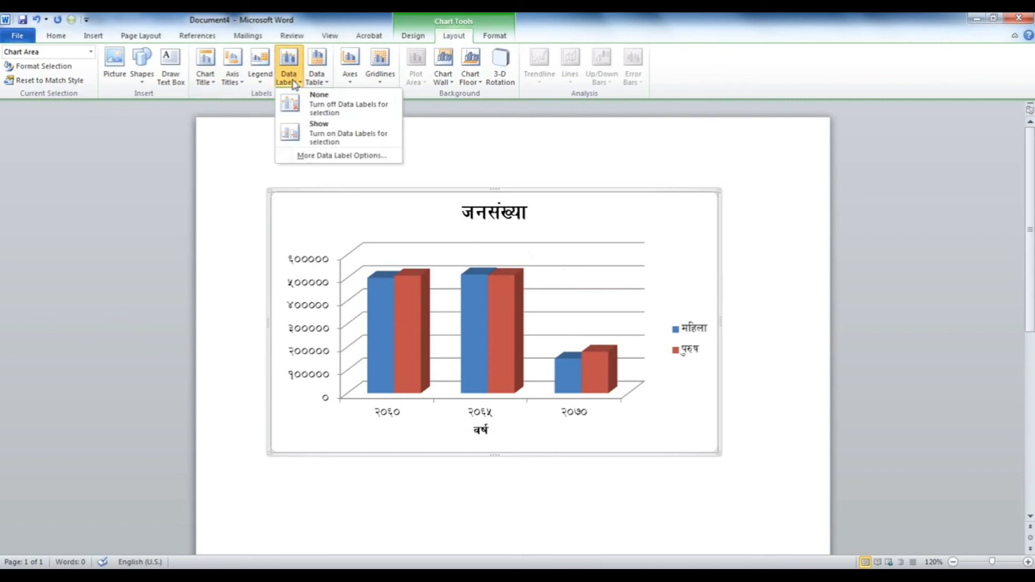
left_click(342, 136)
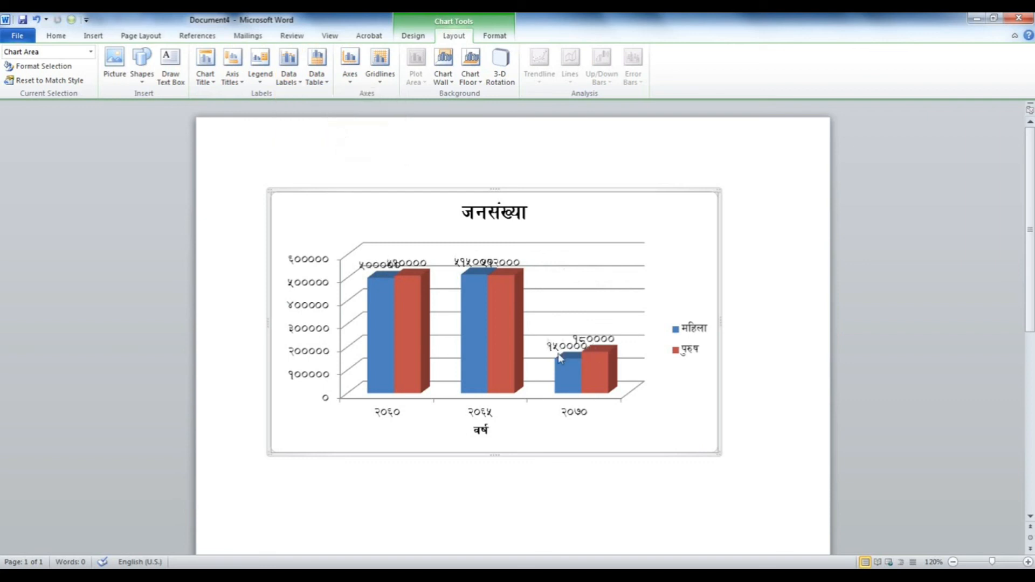
scroll(497, 341, "up", 4, "ctrl")
scroll(520, 333, "down", 1, "ctrl")
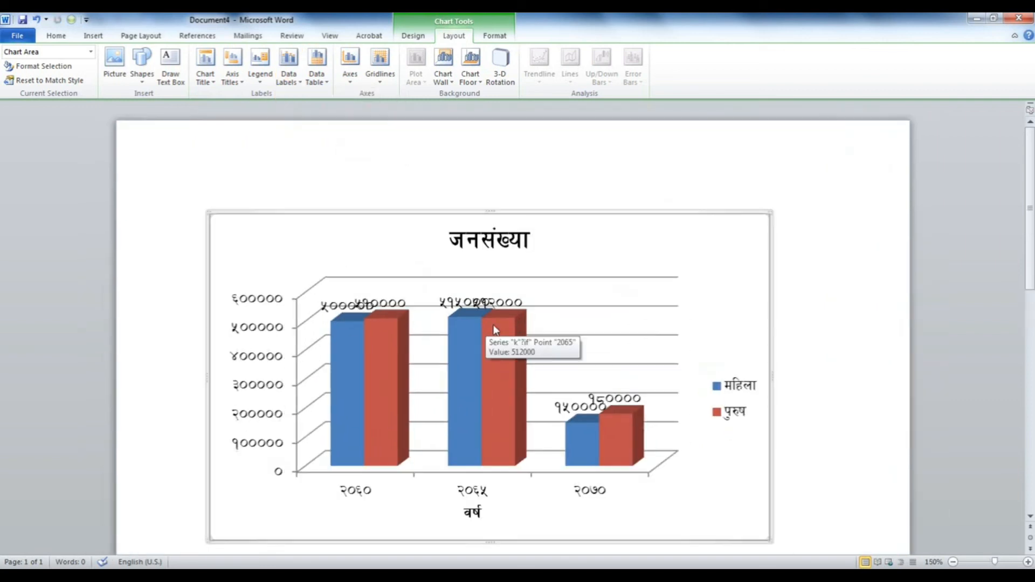